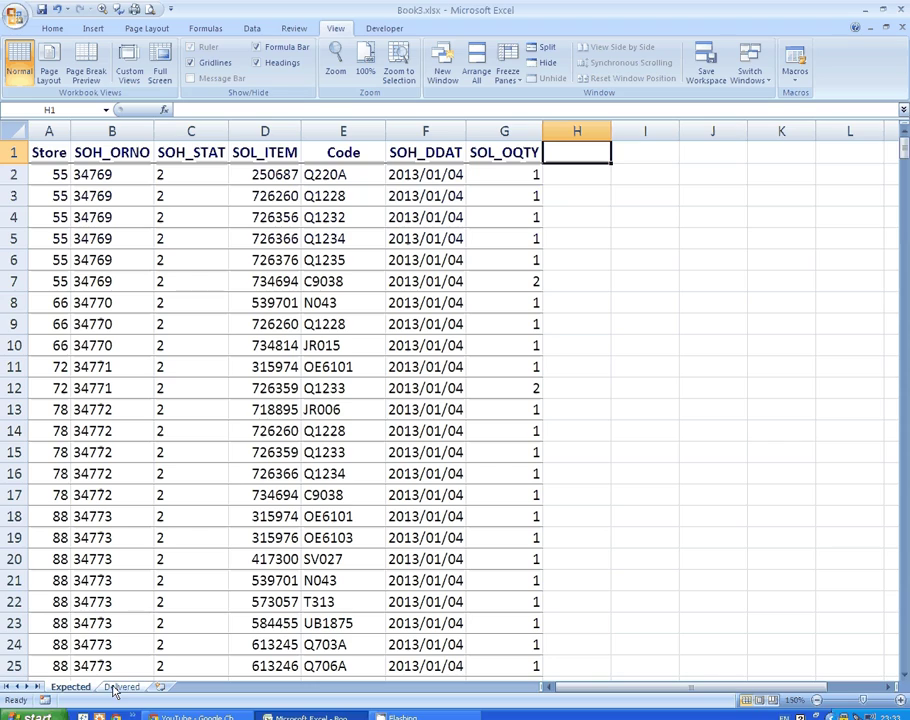
# Step: Compare the Expected sheet's store numbers (column A) and item codes (column E) with the Delivered sheet
pyautogui.click(118, 687)
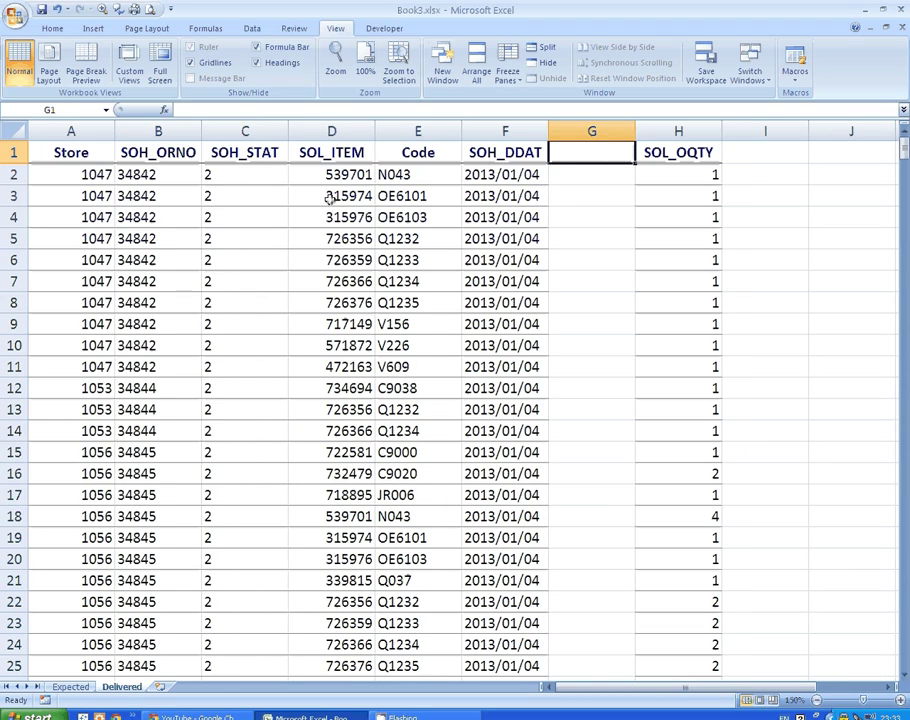
pyautogui.click(70, 687)
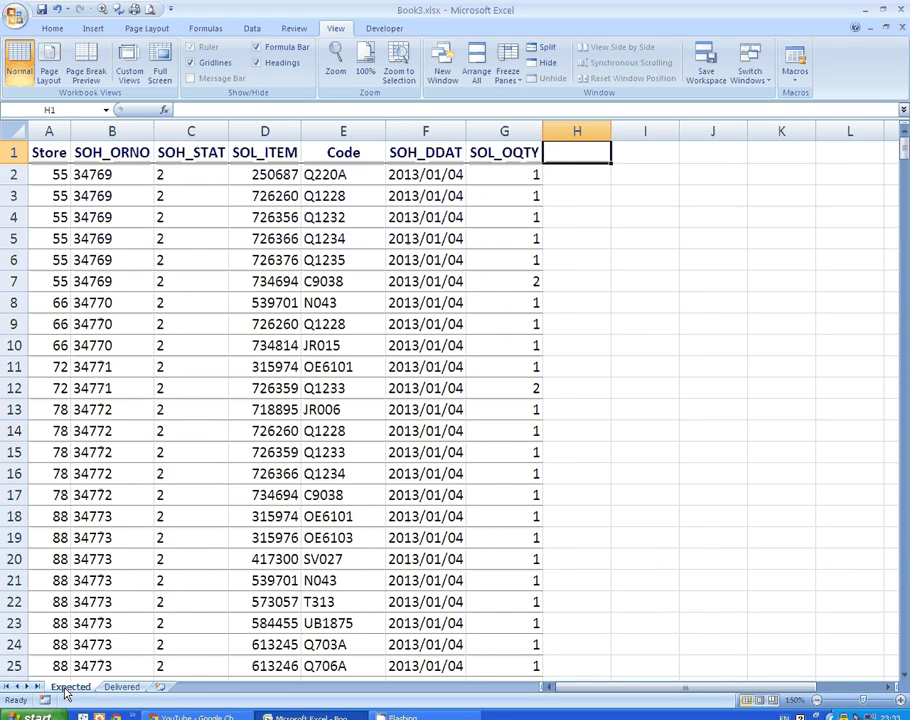
pyautogui.moveTo(58, 174); pyautogui.dragTo(41, 419)
pyautogui.moveTo(325, 174)
pyautogui.mouseDown()
pyautogui.moveTo(341, 402)
pyautogui.moveTo(345, 388)
pyautogui.mouseUp()
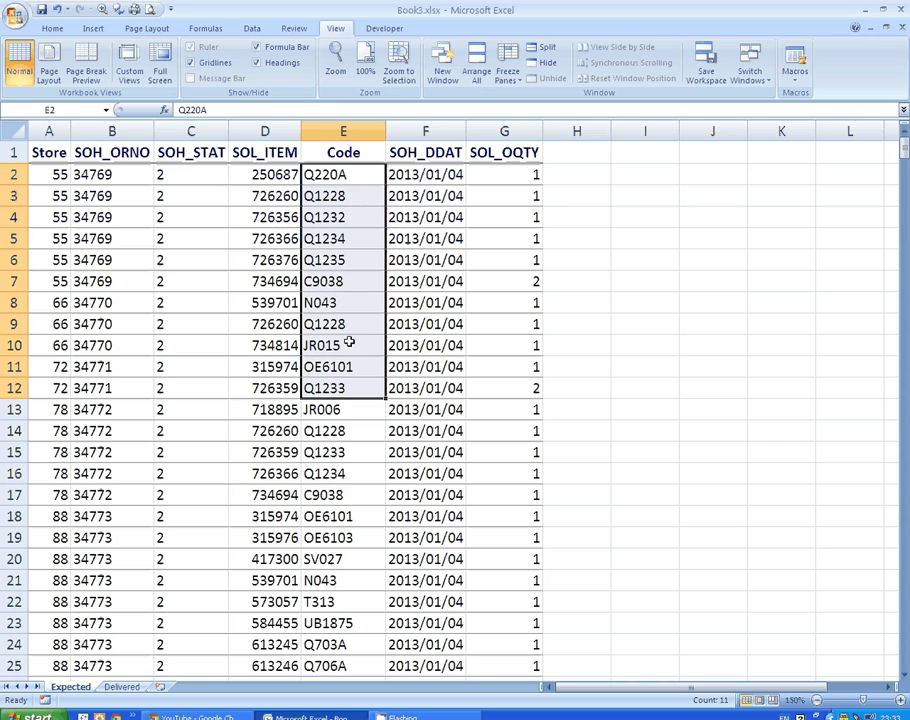
pyautogui.click(124, 688)
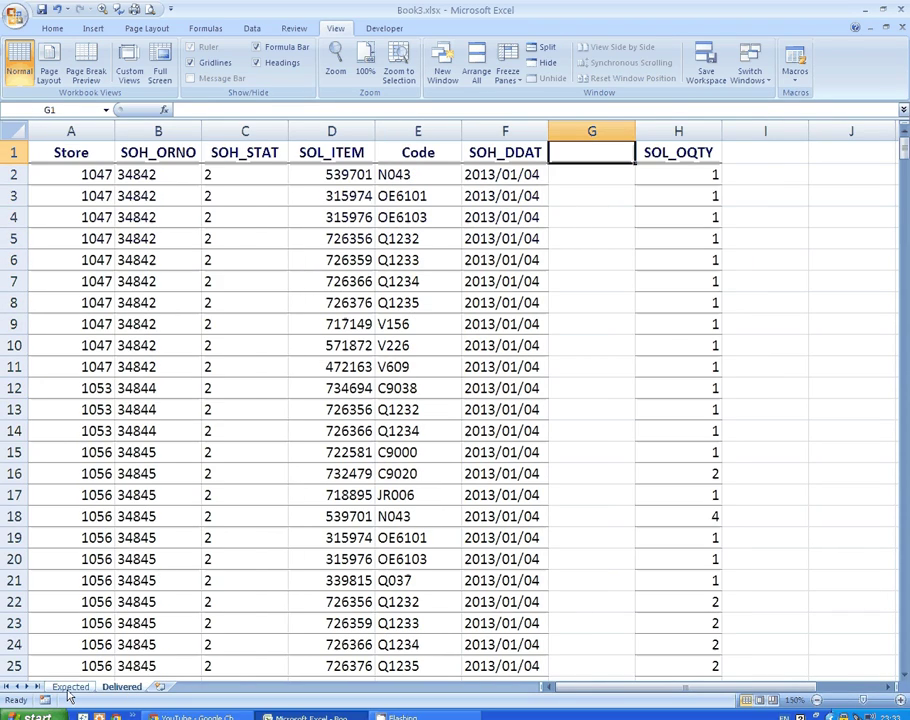
pyautogui.hotkey('ctrl', 'pageup')
pyautogui.click(562, 214)
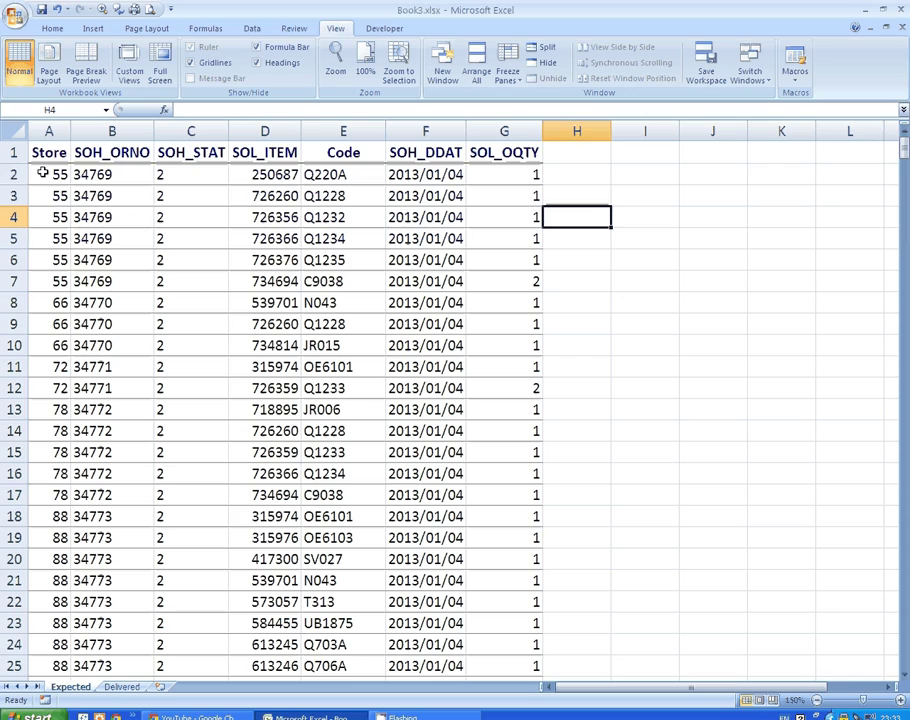
# Step: Highlight store 55's store numbers and matching item codes on the Expected sheet
pyautogui.moveTo(43, 173); pyautogui.dragTo(56, 280)
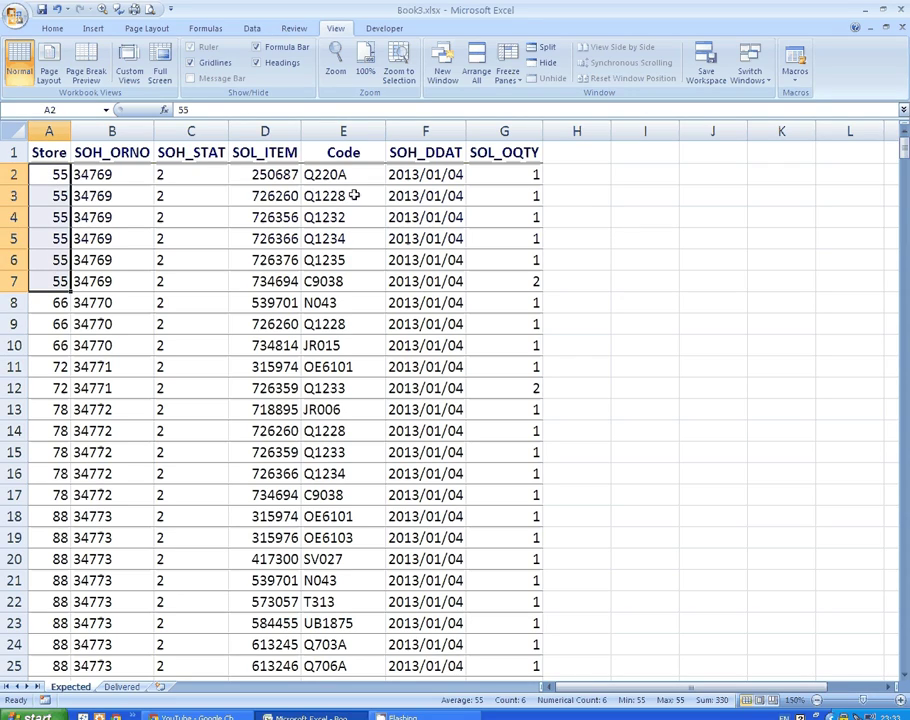
pyautogui.moveTo(350, 176); pyautogui.dragTo(352, 281)
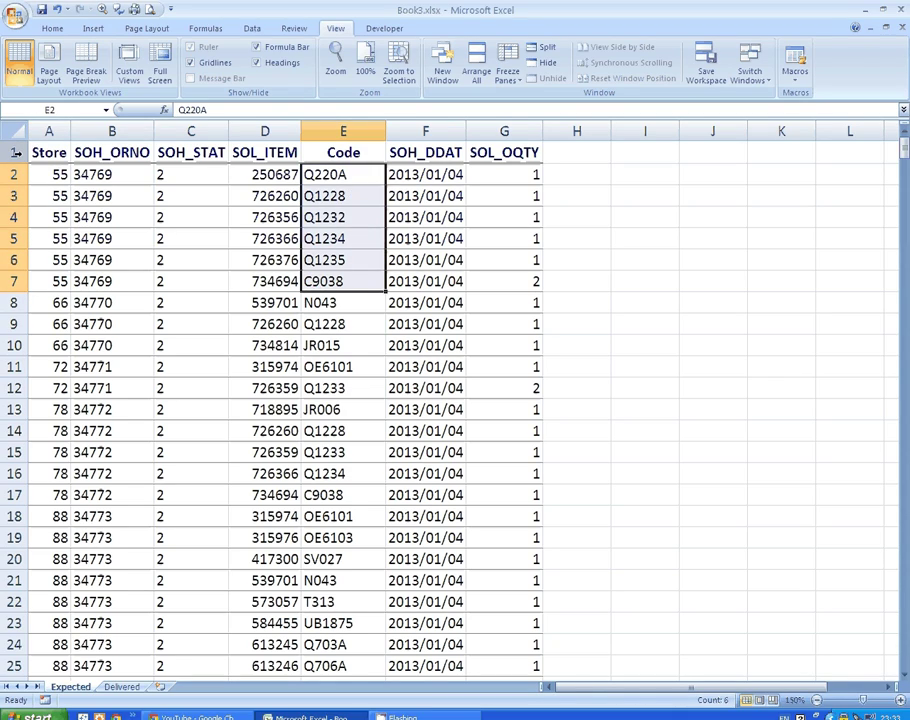
pyautogui.moveTo(56, 175); pyautogui.dragTo(45, 283)
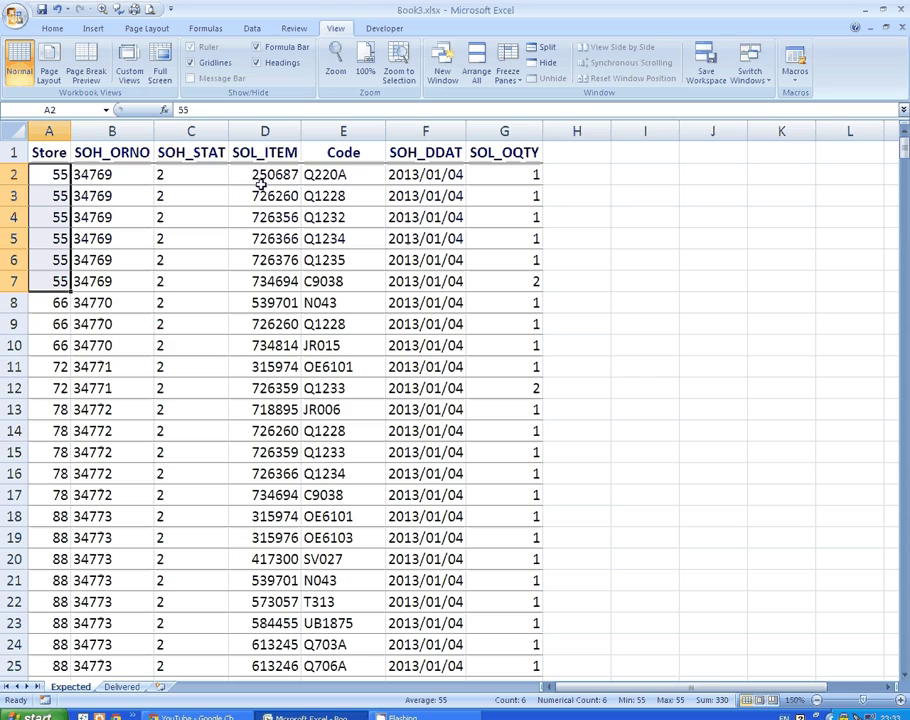
pyautogui.moveTo(338, 176); pyautogui.dragTo(330, 282)
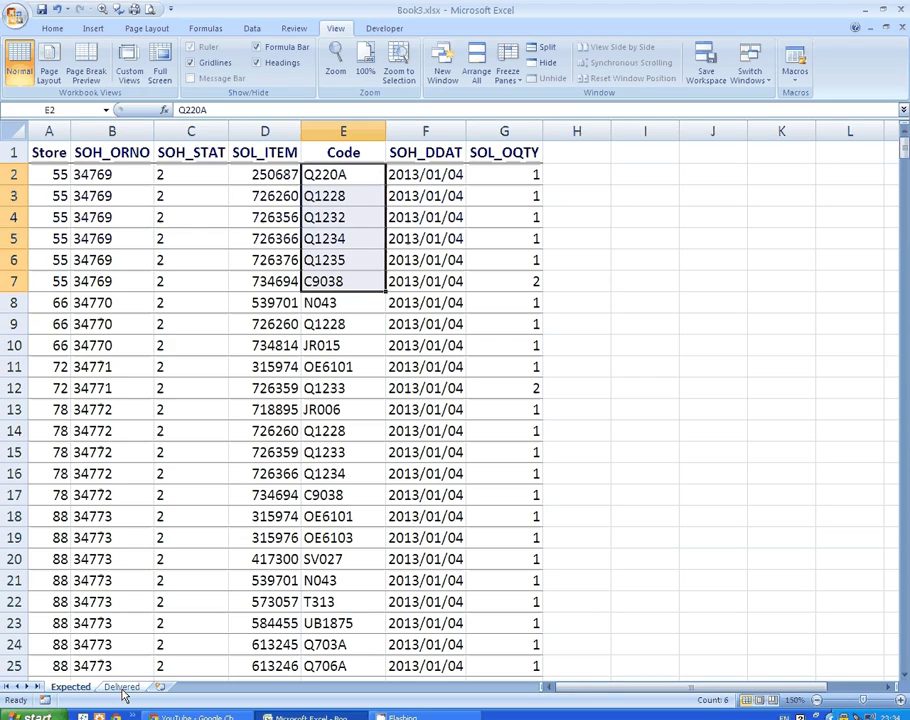
# Step: Highlight the corresponding store numbers and codes on the Delivered sheet, then return to Expected
pyautogui.hotkey('ctrl', 'pagedown')
pyautogui.moveTo(88, 175); pyautogui.dragTo(86, 281)
pyautogui.moveTo(427, 177); pyautogui.dragTo(422, 281)
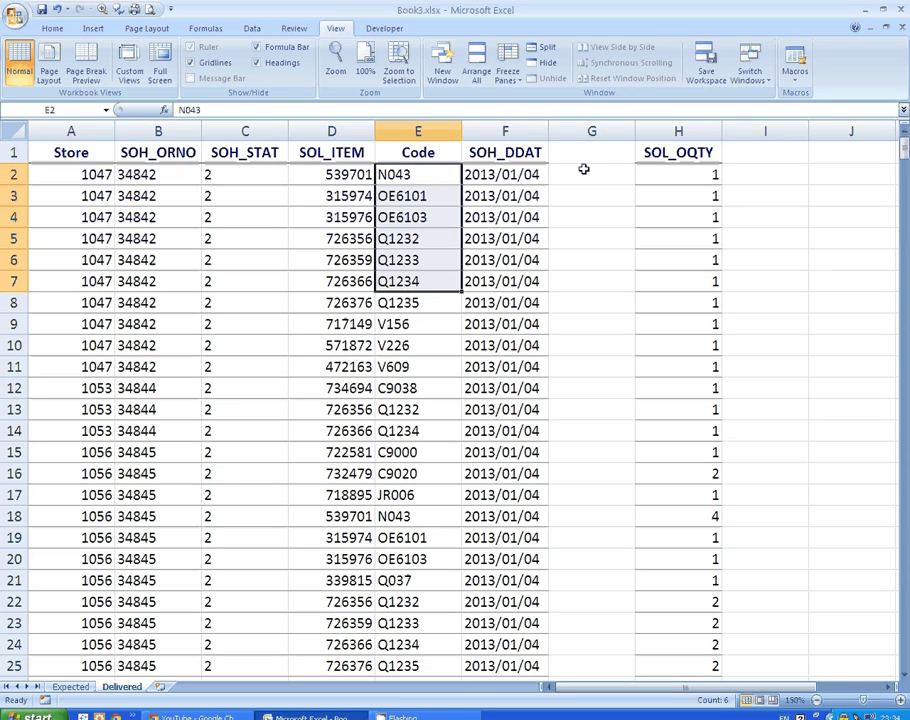
pyautogui.moveTo(583, 174); pyautogui.dragTo(575, 212)
pyautogui.click(70, 173)
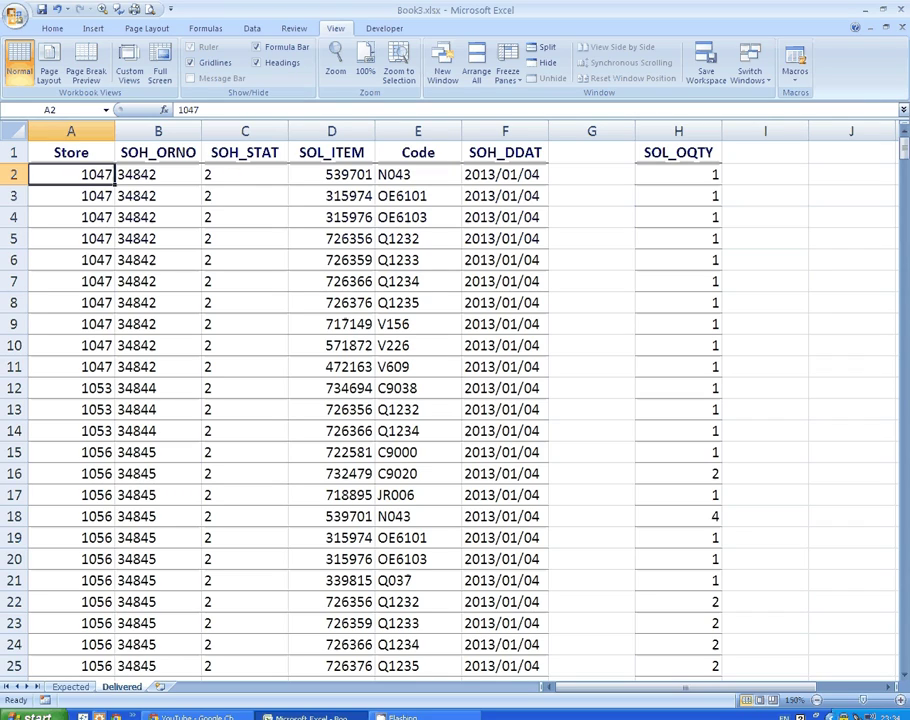
pyautogui.click(80, 688)
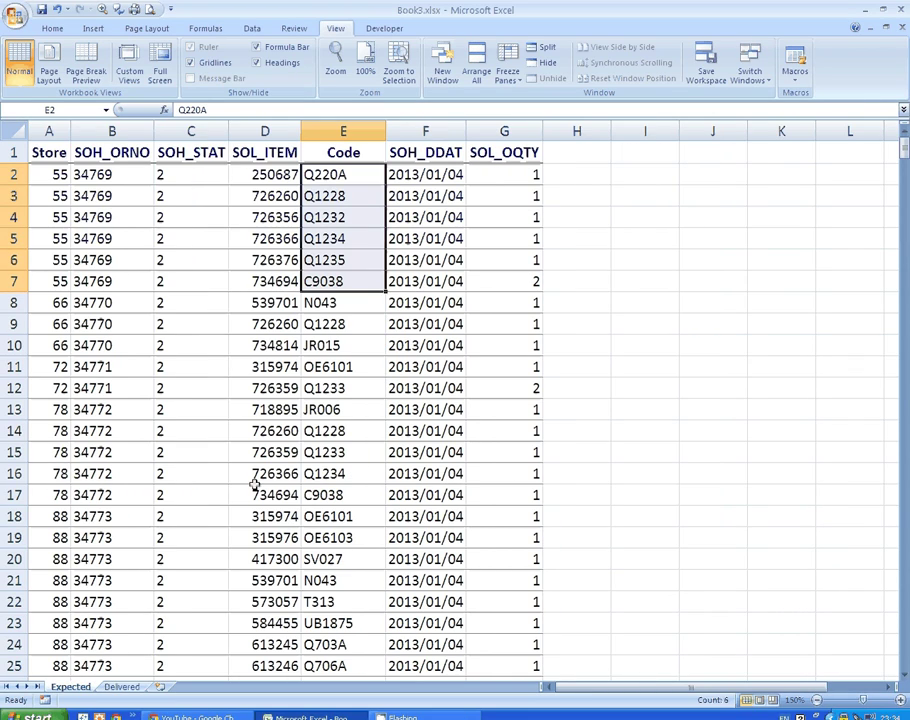
# Step: Add the header 'StoreCode' in H1 and autofit column H
pyautogui.click(566, 155)
pyautogui.write('S')
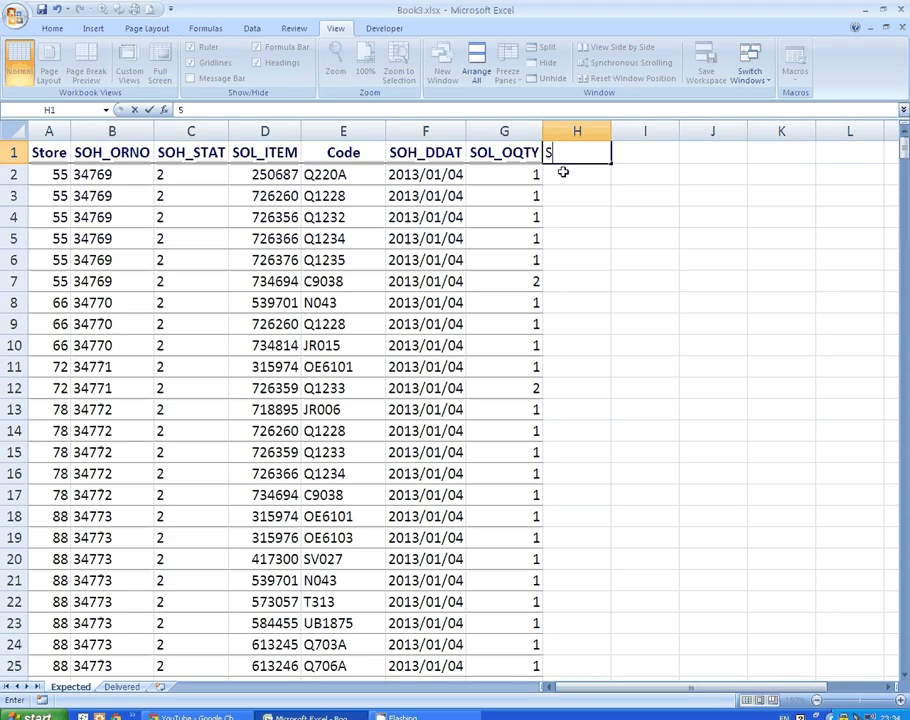
pyautogui.write('tore')
pyautogui.write('Code')
pyautogui.press('Return')
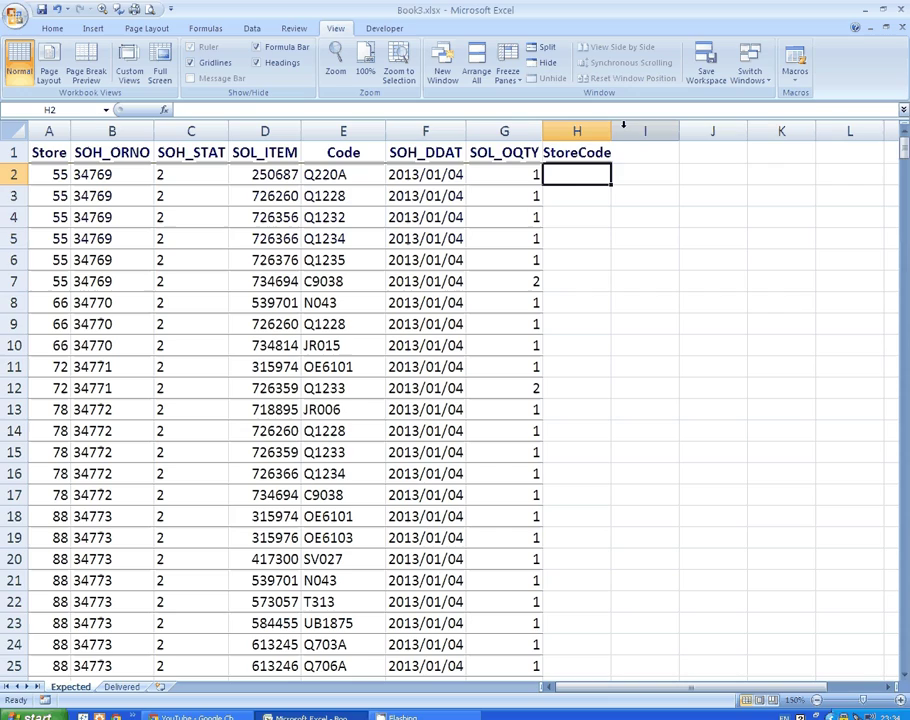
pyautogui.doubleClick(608, 131)
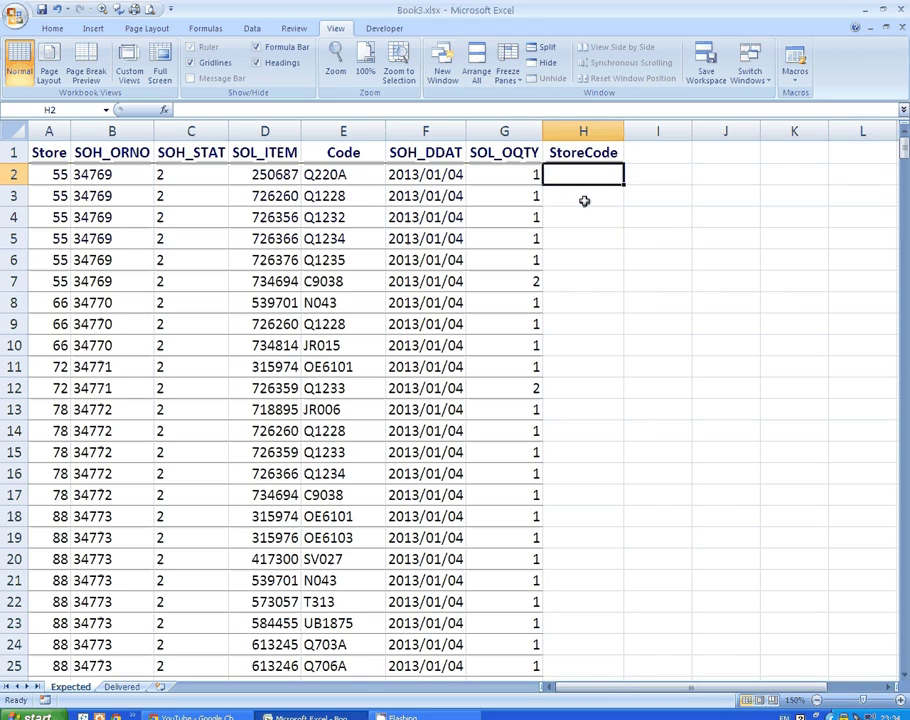
# Step: Enter the formula =A2&E2 in H2 to join Store and Code
pyautogui.write('=')
pyautogui.click(60, 176)
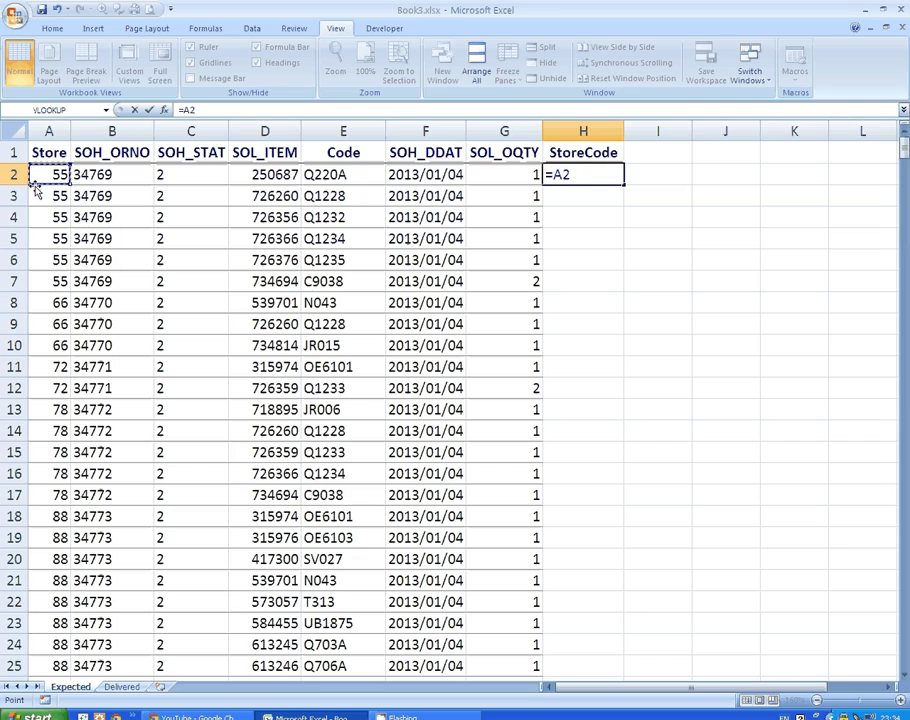
pyautogui.write('&')
pyautogui.moveTo(364, 174); pyautogui.dragTo(345, 155)
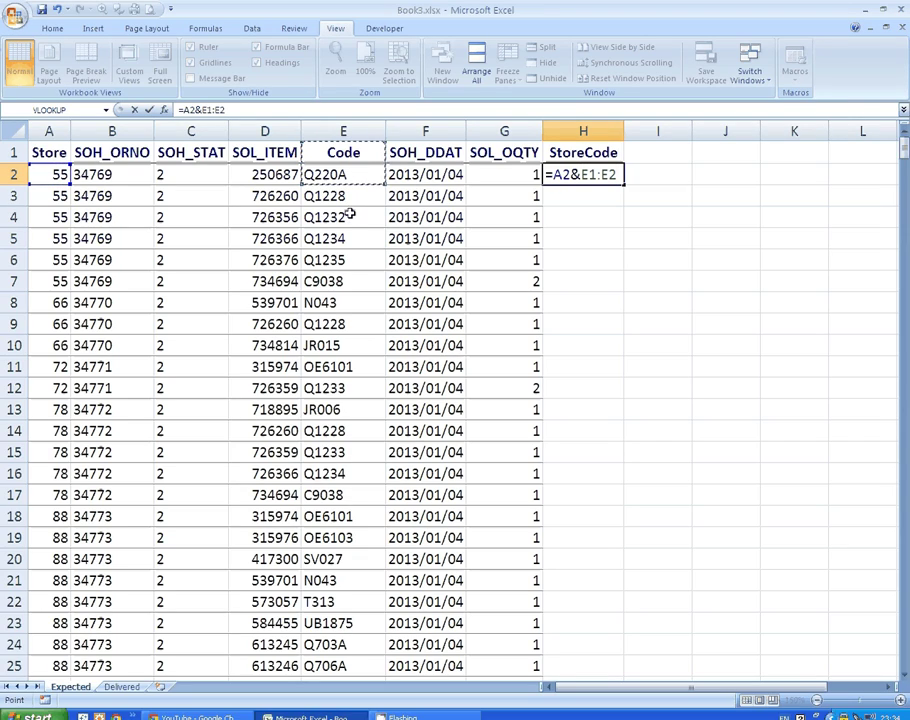
pyautogui.hotkey('shift', 'Down')
pyautogui.press('Return')
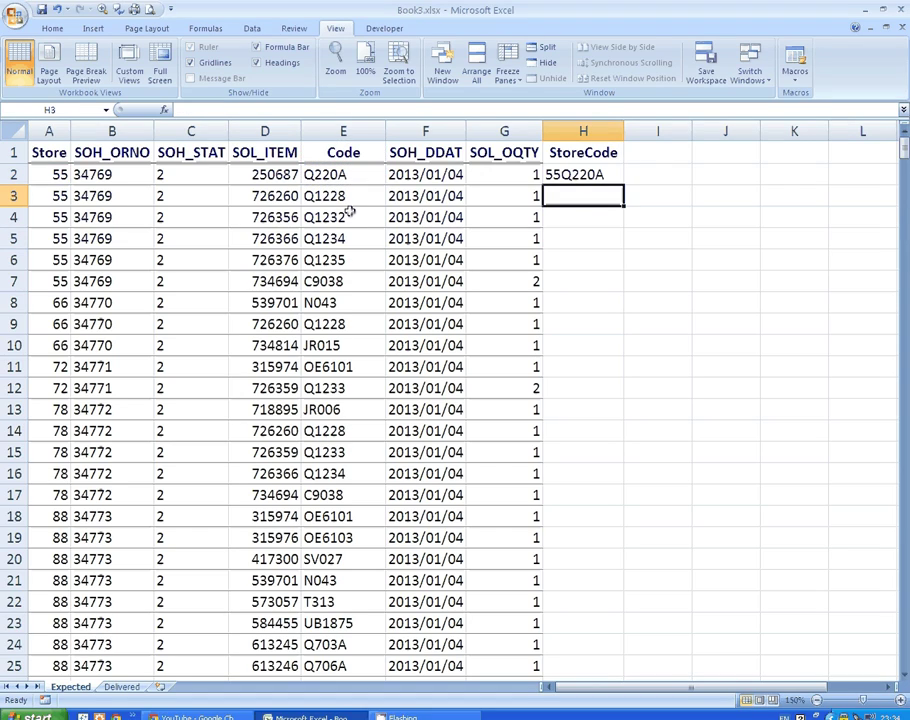
# Step: Check H2's result against A2 and E2, then fill the formula down every row
pyautogui.click(569, 174)
pyautogui.click(43, 174)
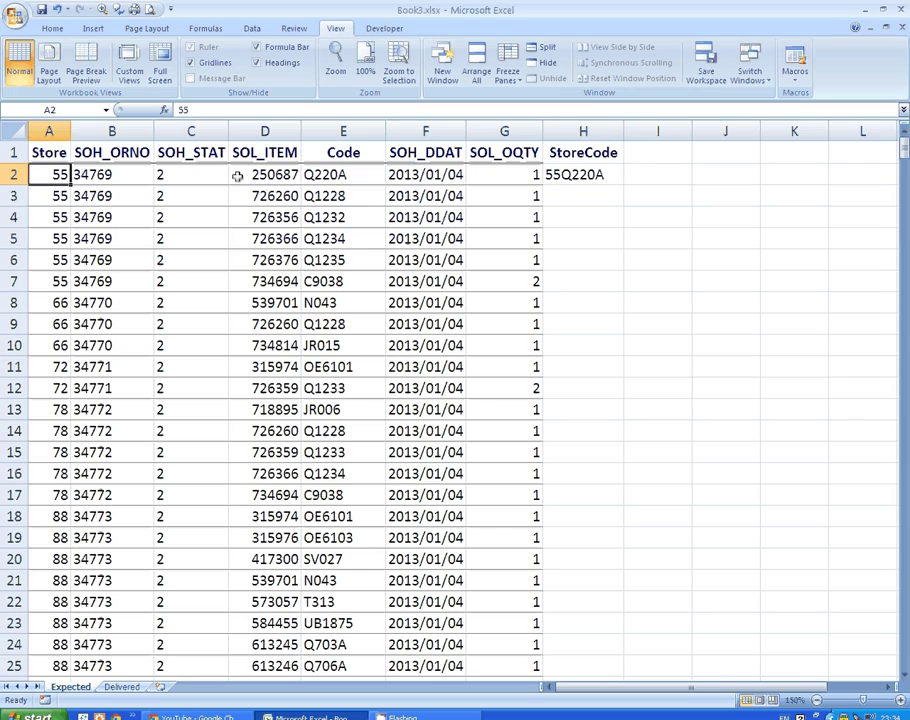
pyautogui.click(341, 174)
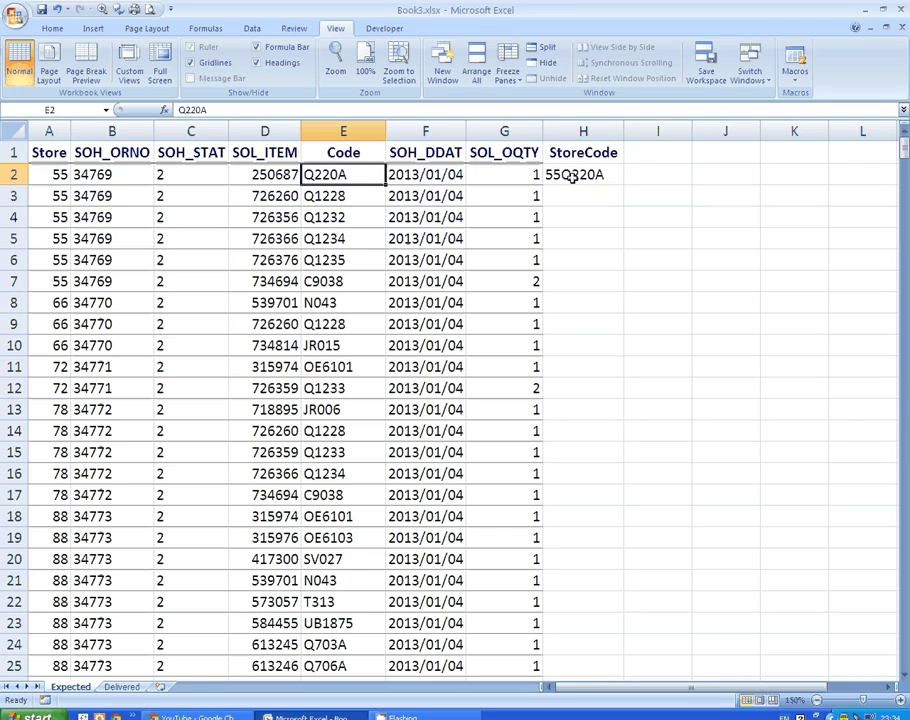
pyautogui.click(571, 175)
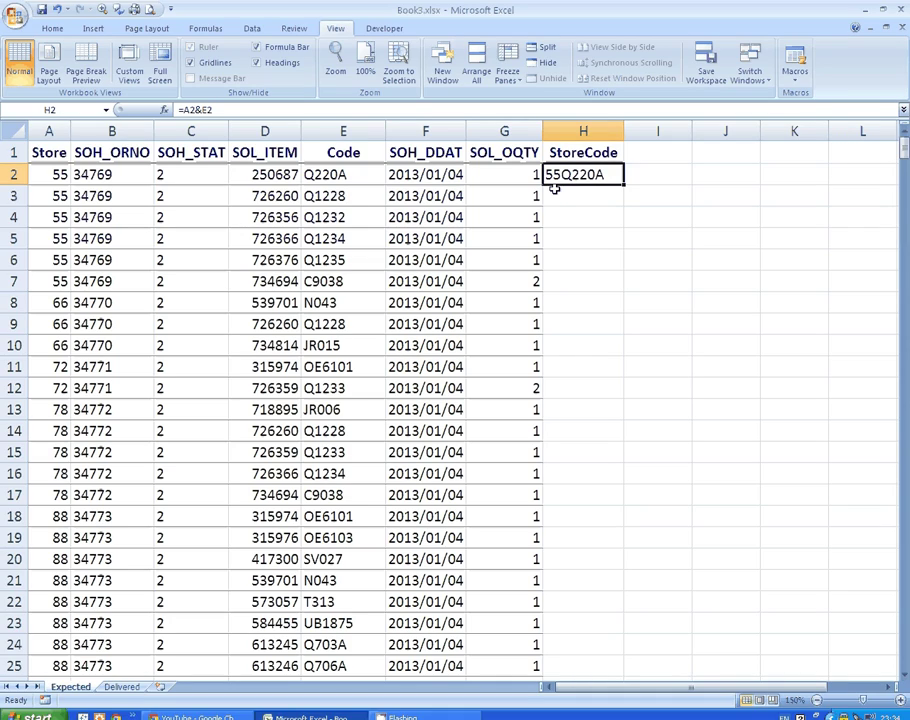
pyautogui.doubleClick(621, 185)
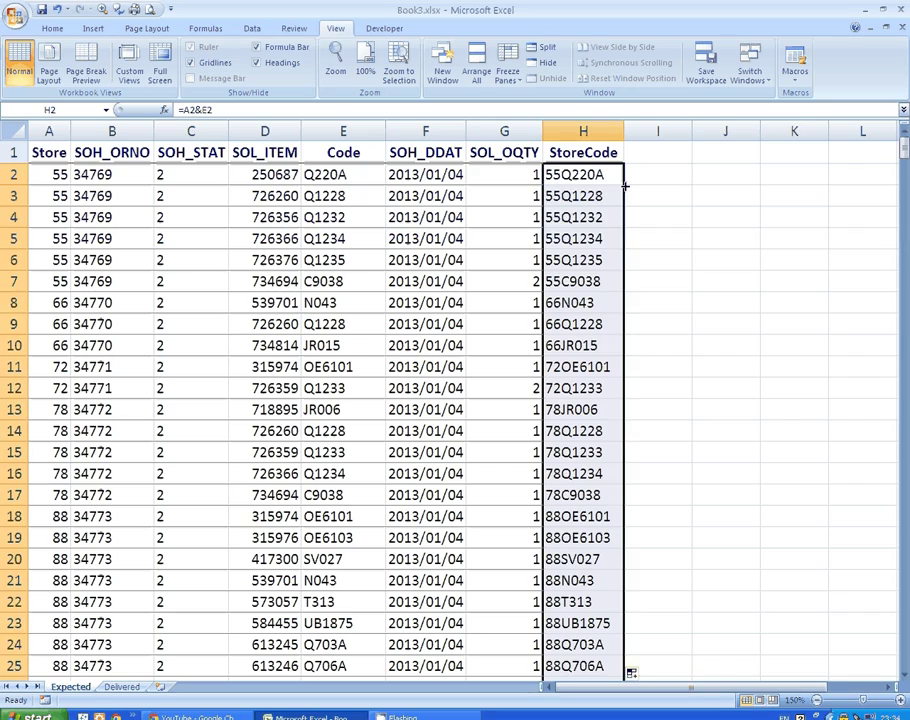
pyautogui.moveTo(583, 131); pyautogui.dragTo(265, 133)
pyautogui.click(252, 28)
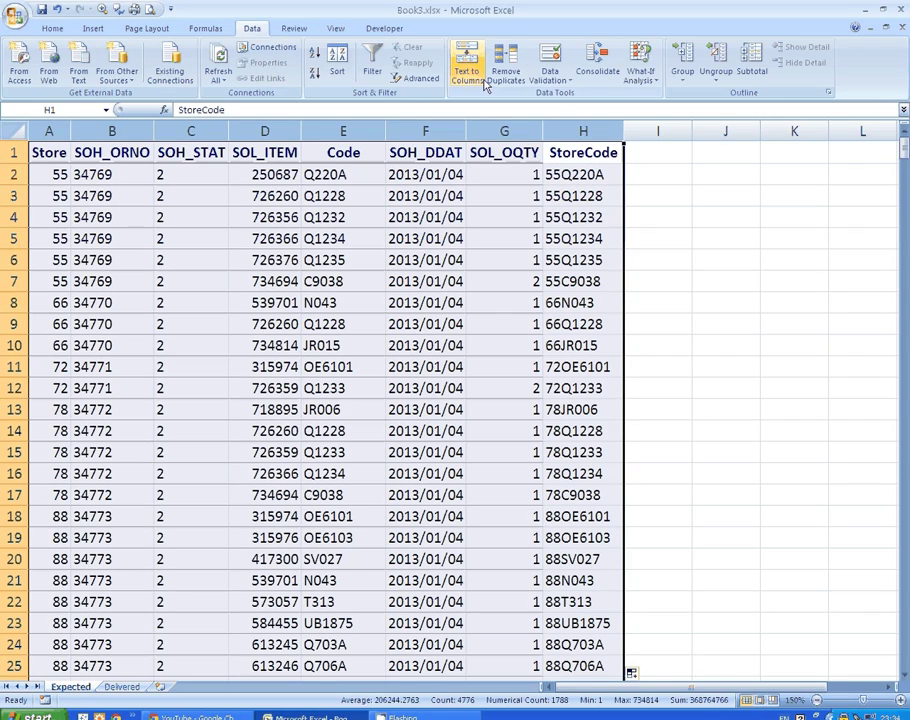
pyautogui.click(500, 72)
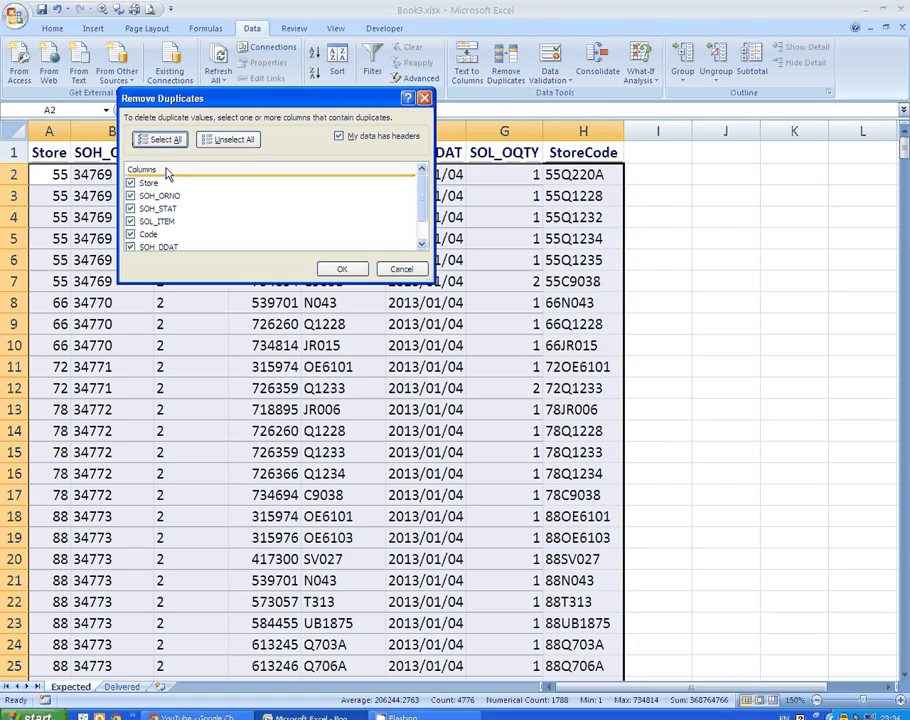
pyautogui.click(228, 139)
pyautogui.scroll(-1, 385, 197)
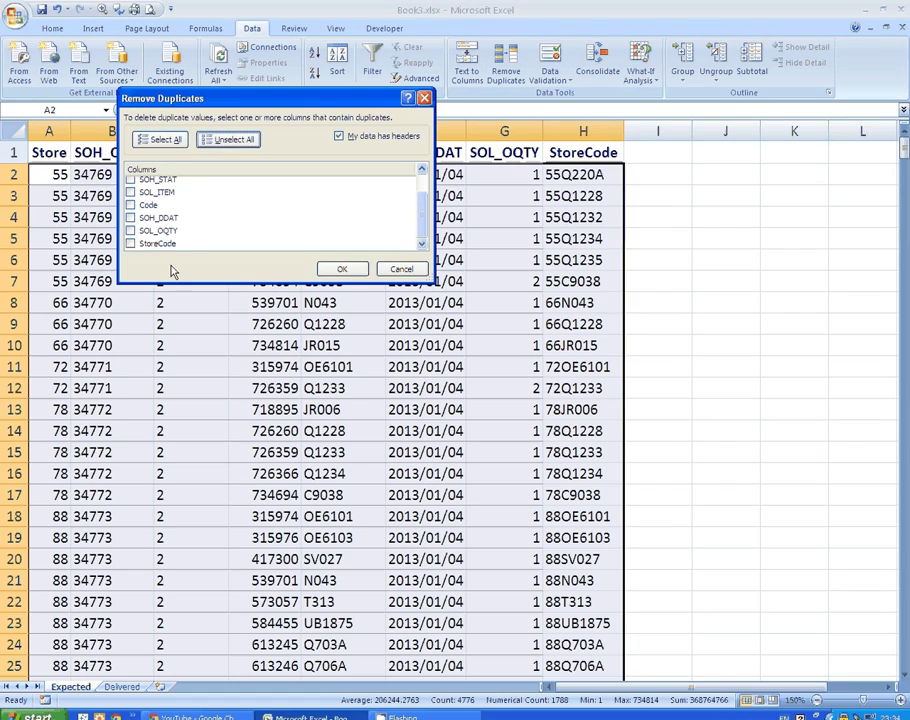
pyautogui.click(131, 244)
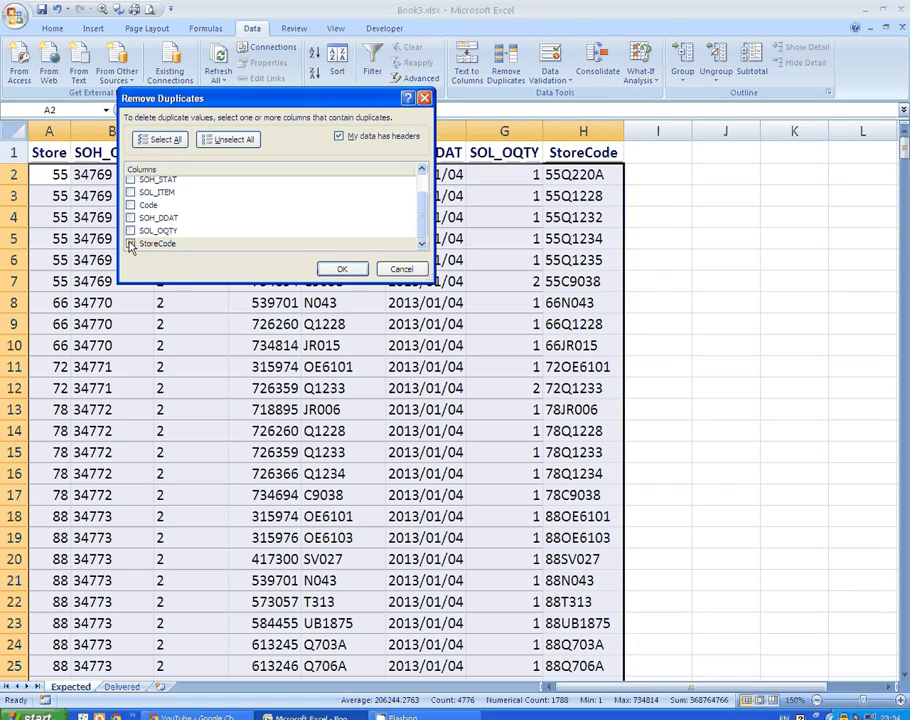
pyautogui.click(341, 270)
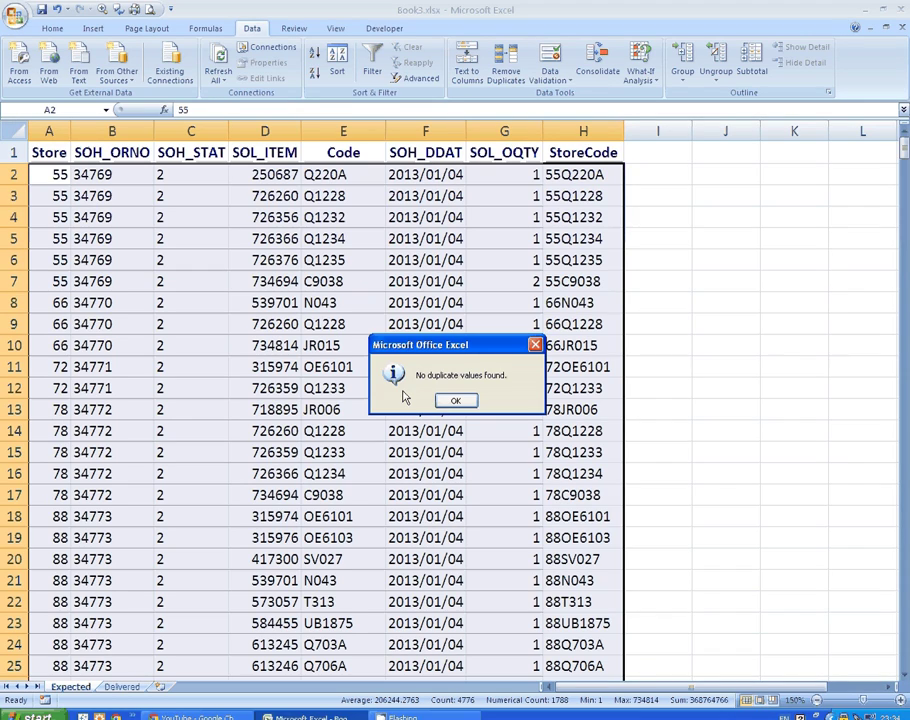
pyautogui.click(455, 400)
pyautogui.click(190, 430)
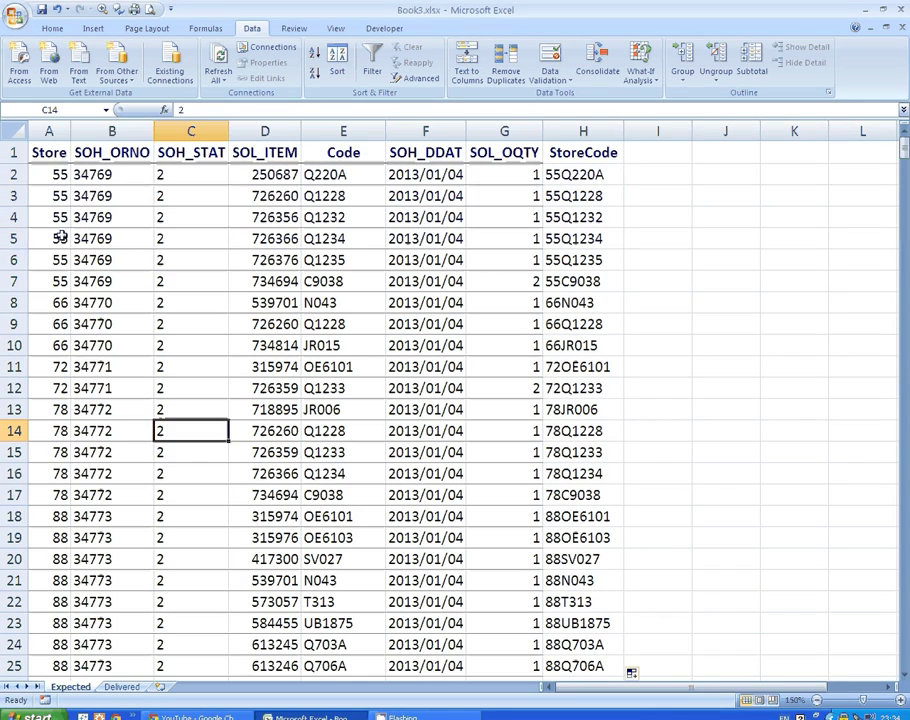
# Step: On the Delivered sheet, add the header 'StoreCode' in G1
pyautogui.click(58, 150)
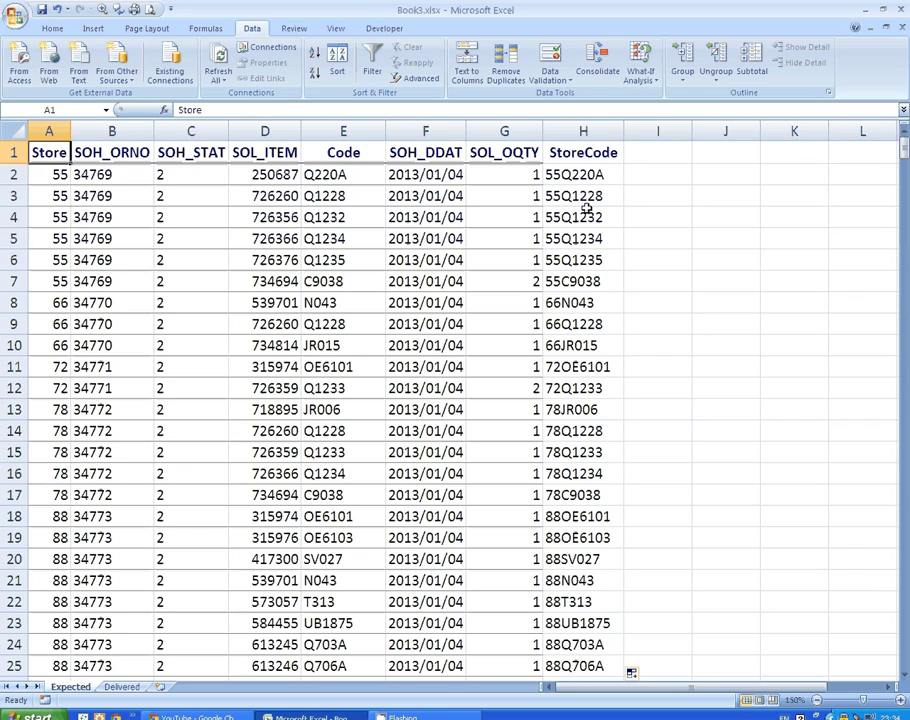
pyautogui.hotkey('ctrl', 'pagedown')
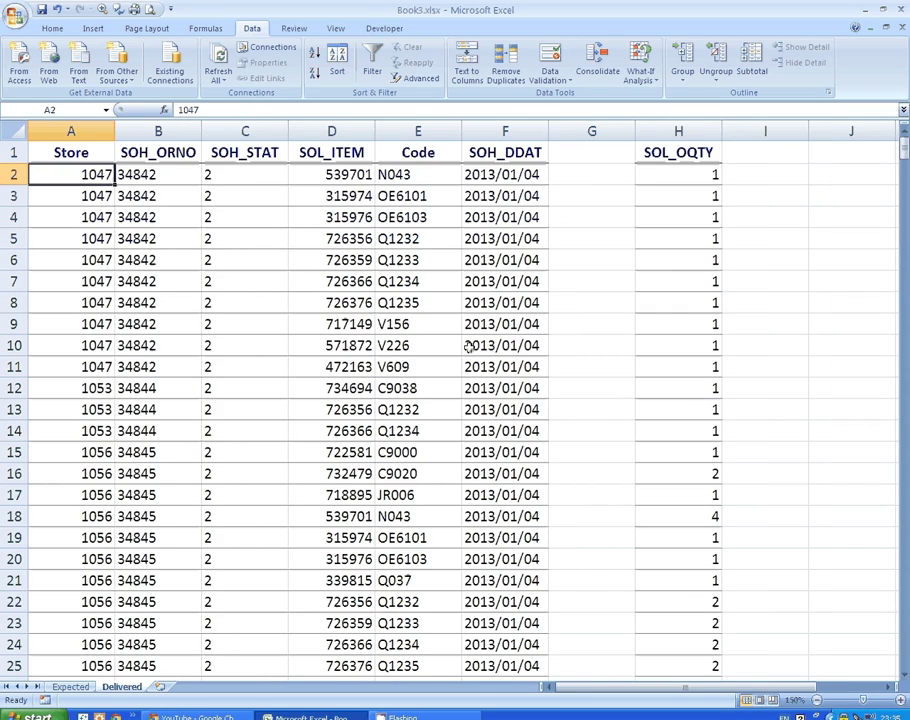
pyautogui.click(567, 154)
pyautogui.write('S')
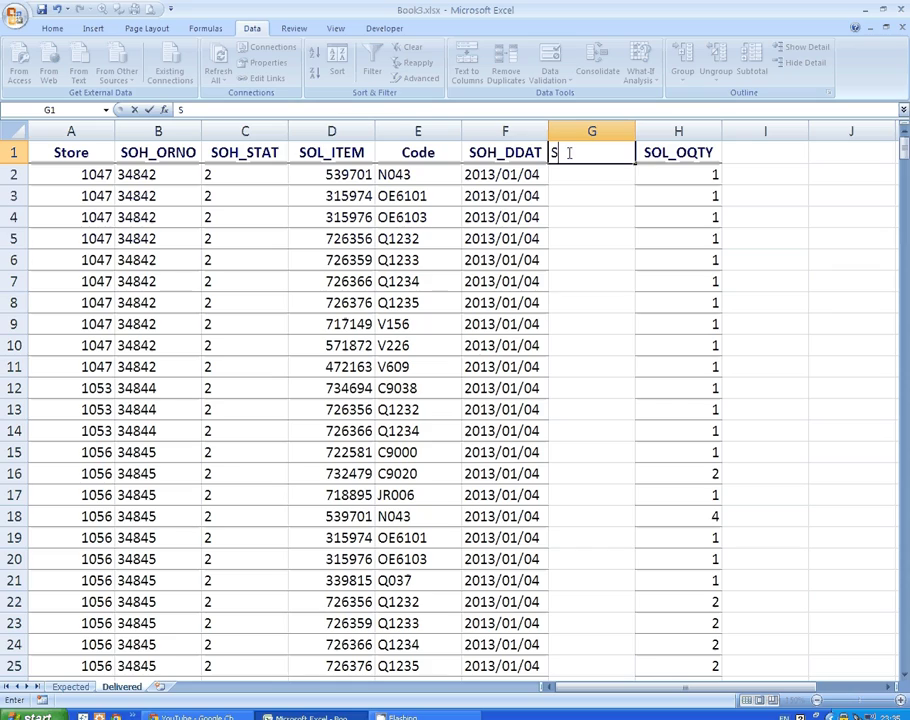
pyautogui.write('tore')
pyautogui.write('Code')
pyautogui.press('Return')
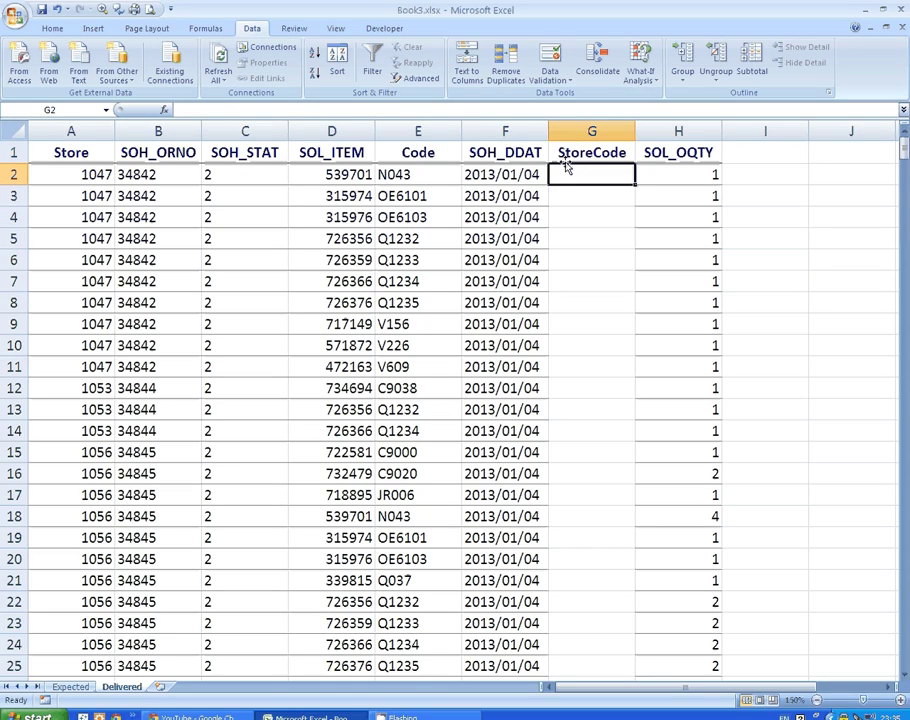
# Step: Enter =A2&E2 in G2 and fill it down the StoreCode column
pyautogui.write('=')
pyautogui.click(87, 175)
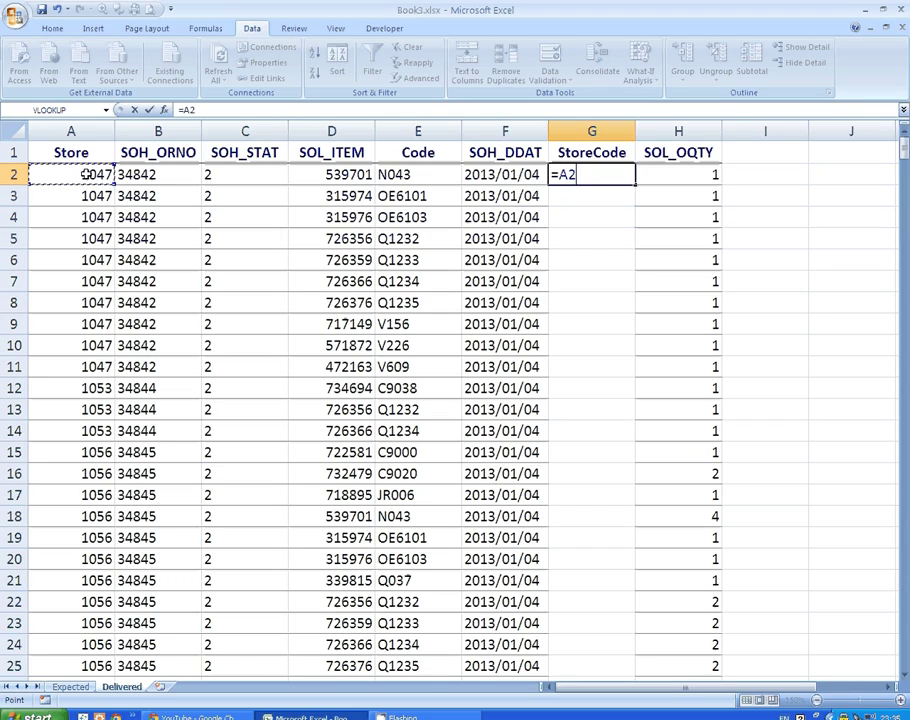
pyautogui.write('&')
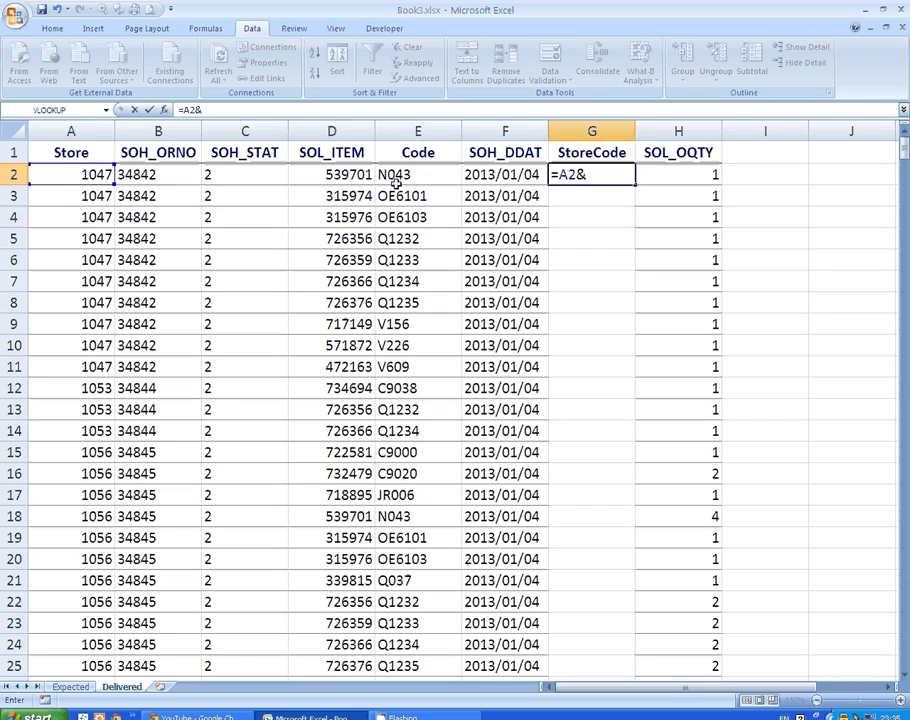
pyautogui.click(397, 180)
pyautogui.press('Return')
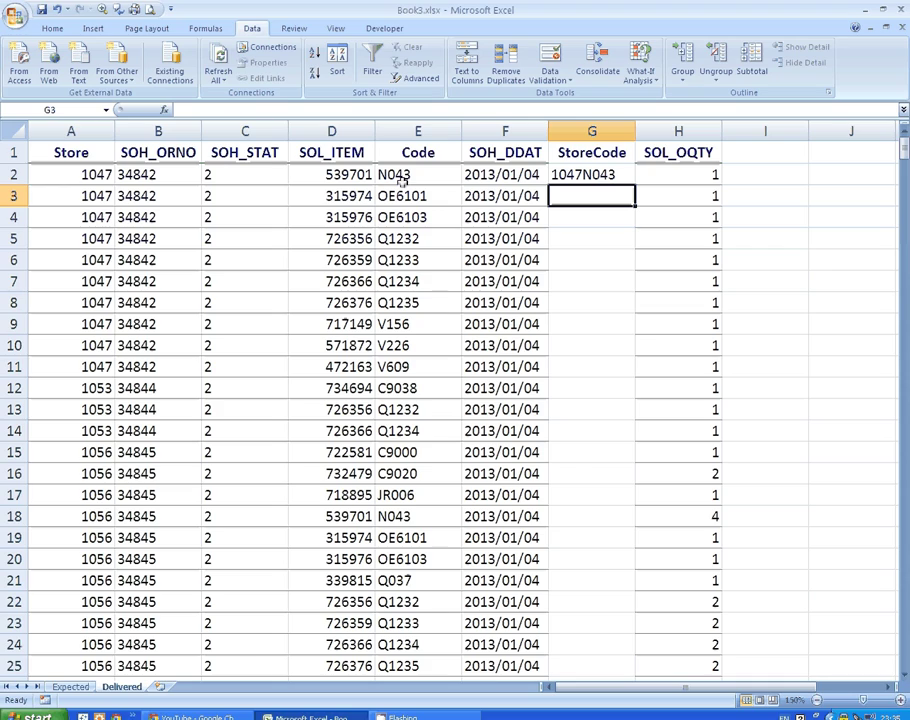
pyautogui.click(600, 180)
pyautogui.doubleClick(635, 186)
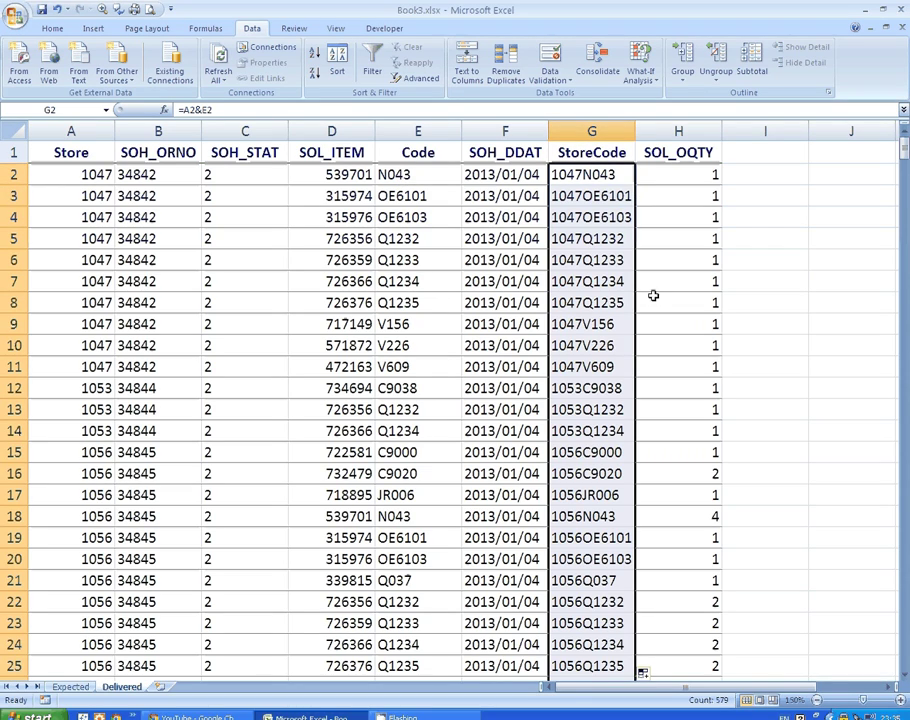
pyautogui.click(673, 180)
# Step: Rename the SOL_OQTY header in H1 to 'Delivered'
pyautogui.click(661, 150)
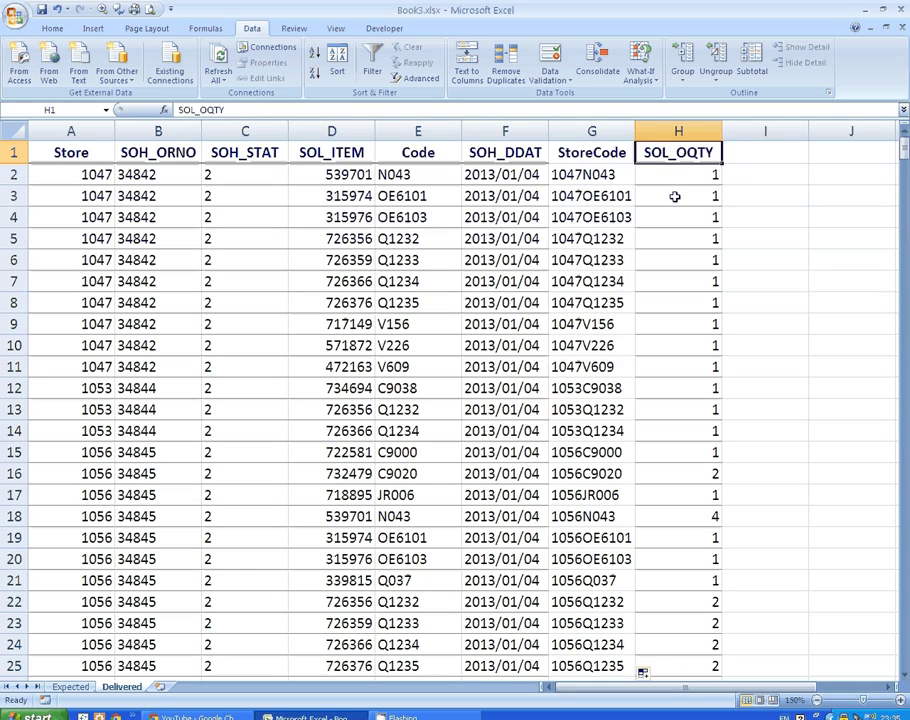
pyautogui.click(691, 178)
pyautogui.click(677, 152)
pyautogui.write('Delivered')
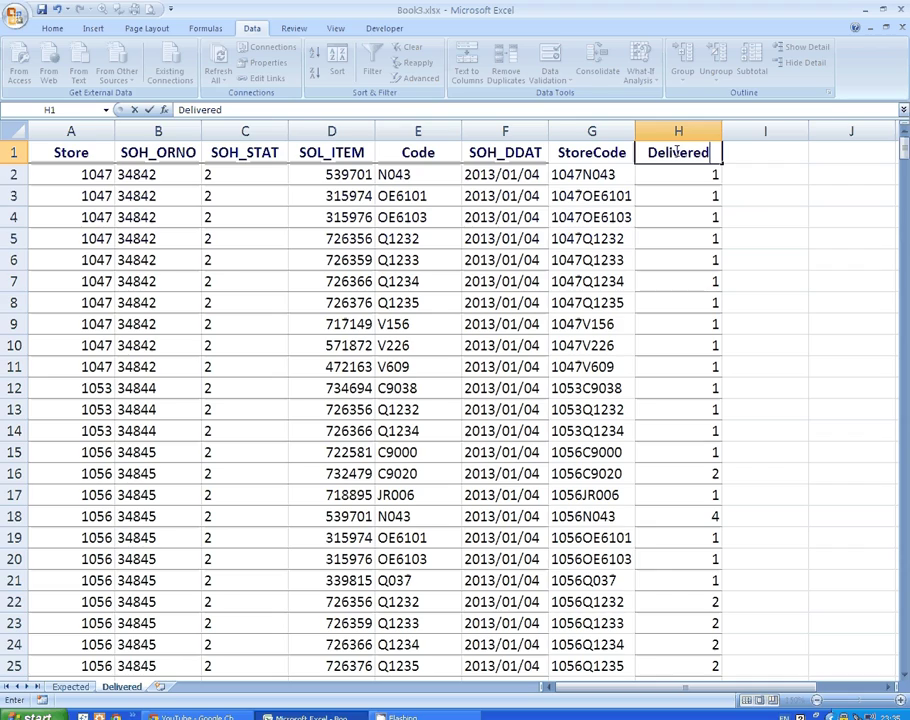
# Step: On the Expected sheet, enter the header 'Delivered?' in I1 beside StoreCode
pyautogui.click(778, 193)
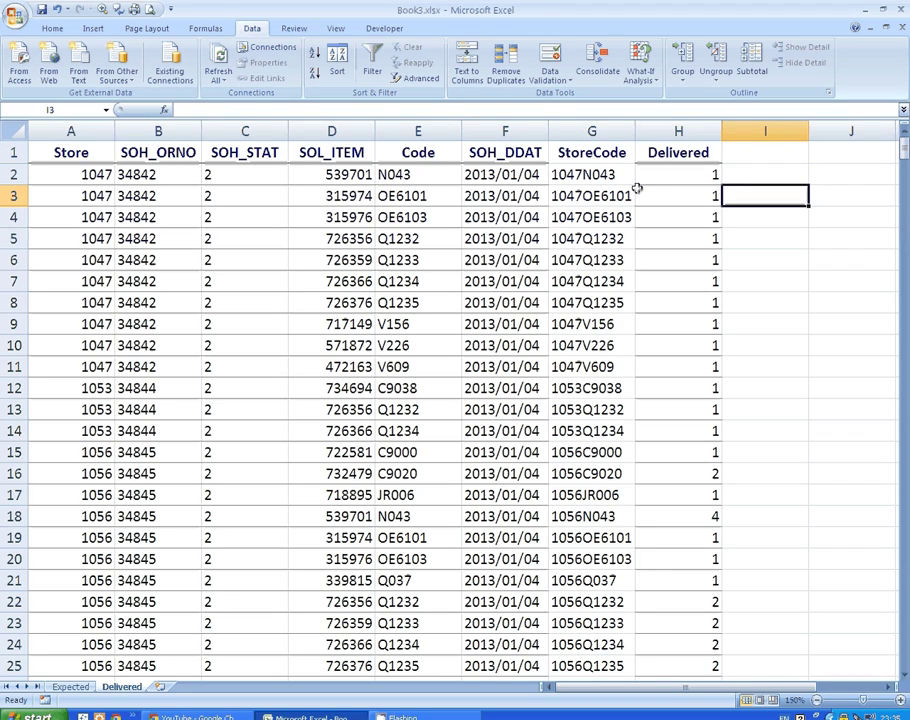
pyautogui.click(70, 687)
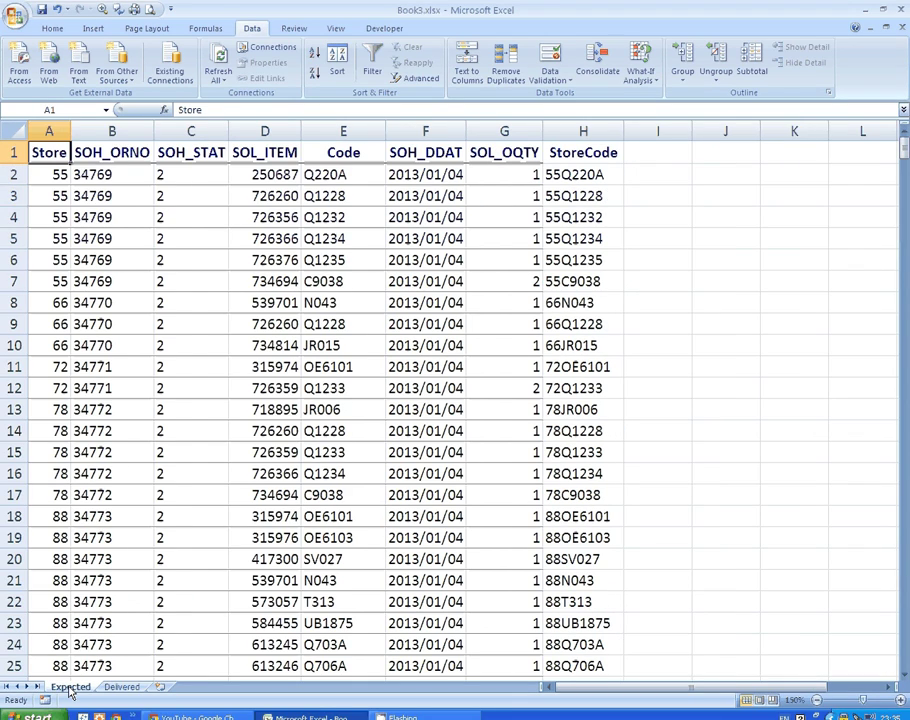
pyautogui.click(650, 153)
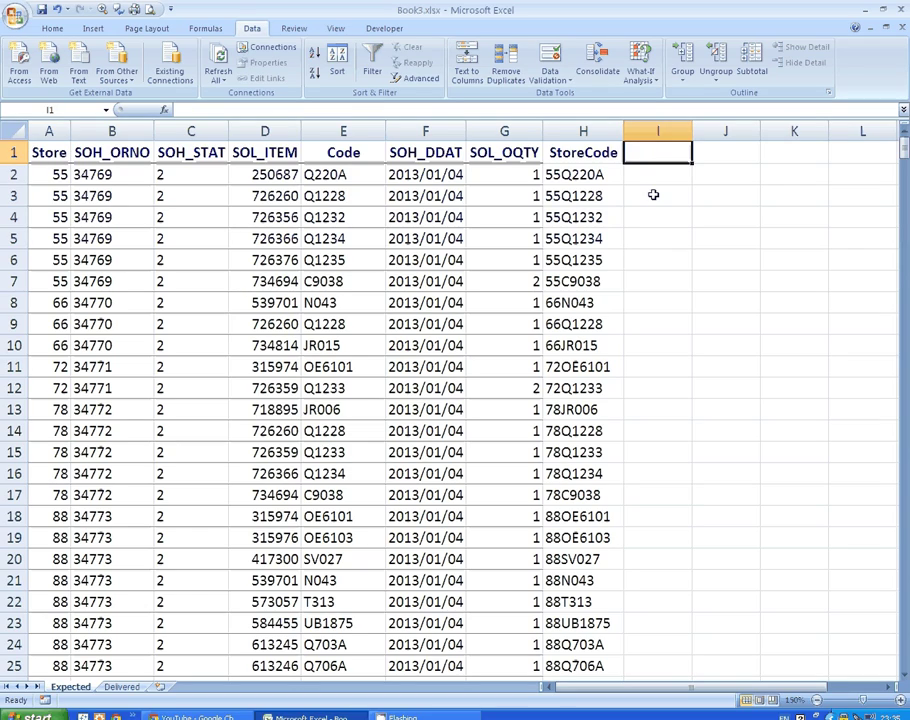
pyautogui.write('De')
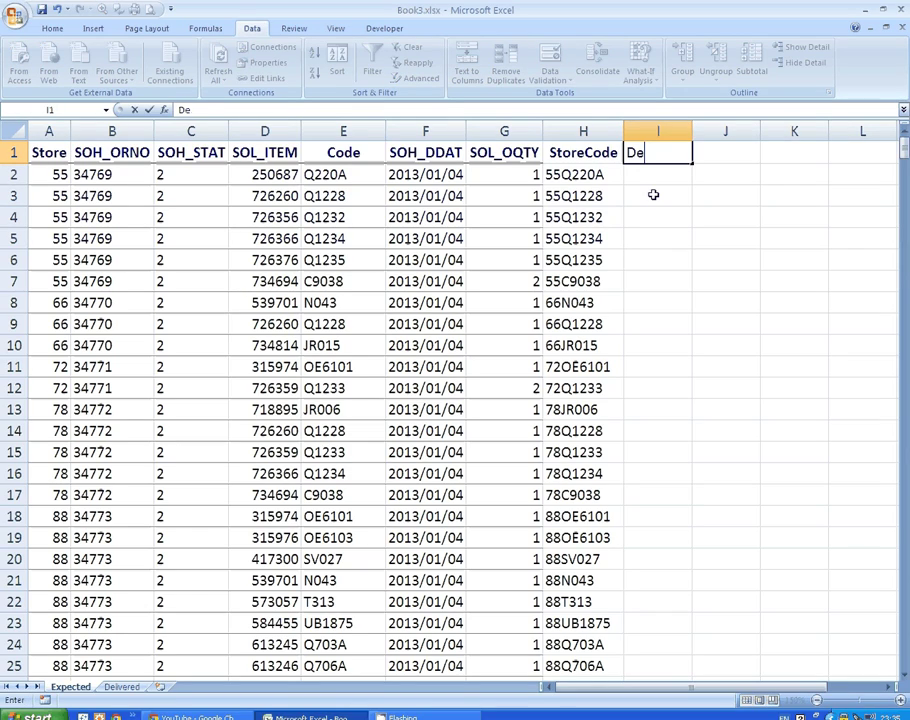
pyautogui.write('liveredd')
pyautogui.press('BackSpace')
pyautogui.write('?')
pyautogui.click(665, 178)
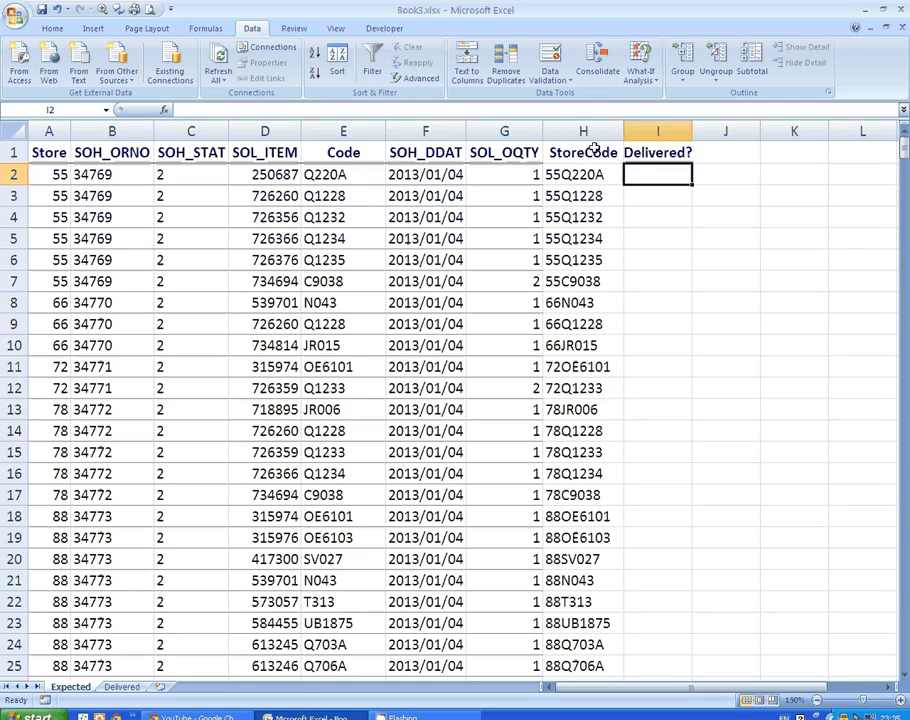
# Step: Enter =VLOOKUP(H2,Delivered!G:H,2,0) in I2, which returns 1
pyautogui.write('=vlo')
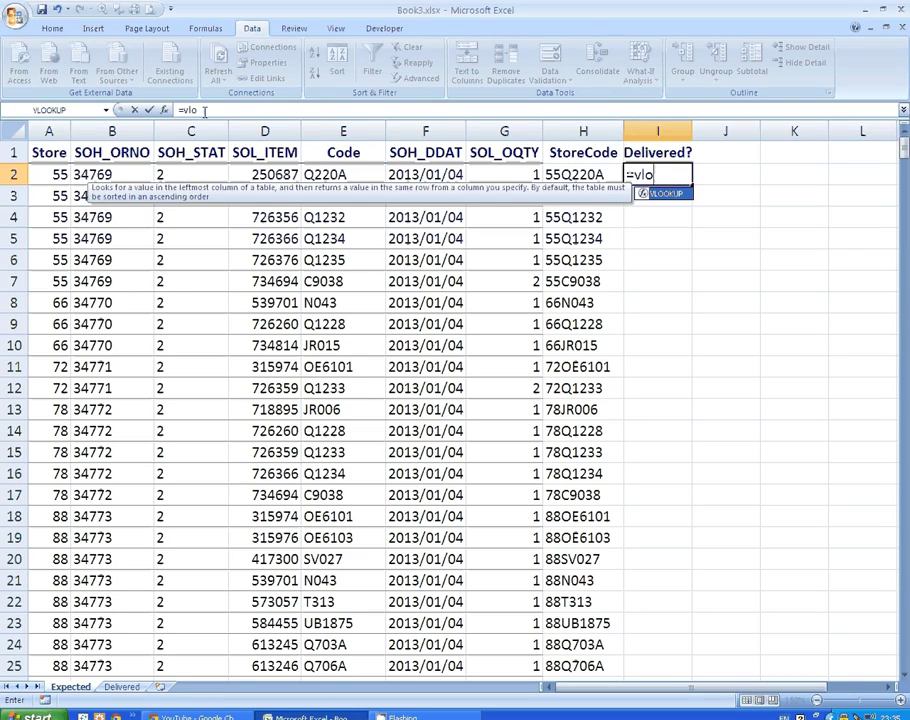
pyautogui.press('Tab')
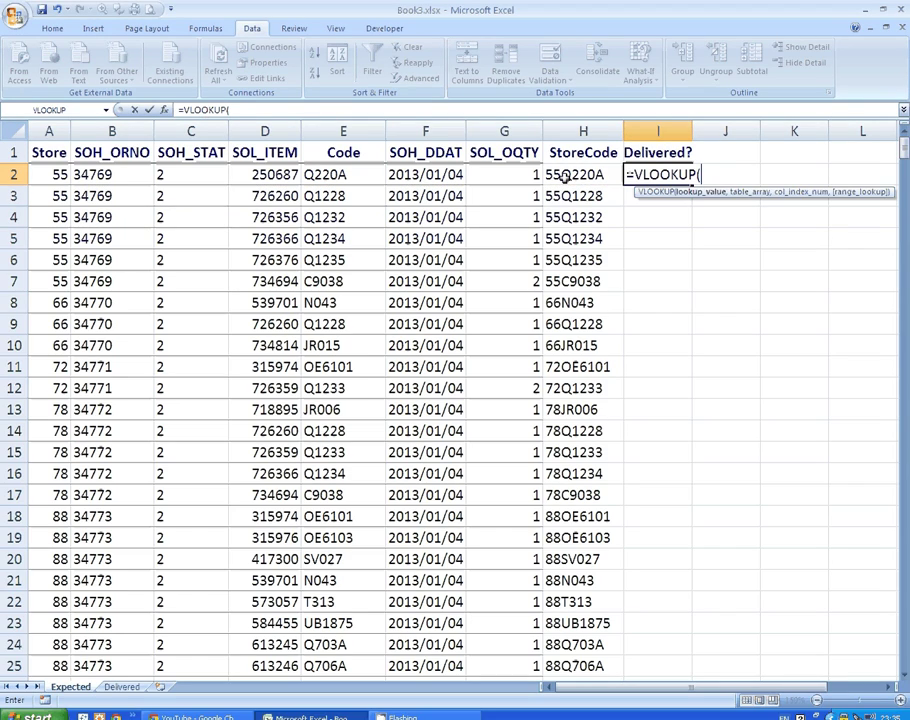
pyautogui.click(565, 176)
pyautogui.write(',')
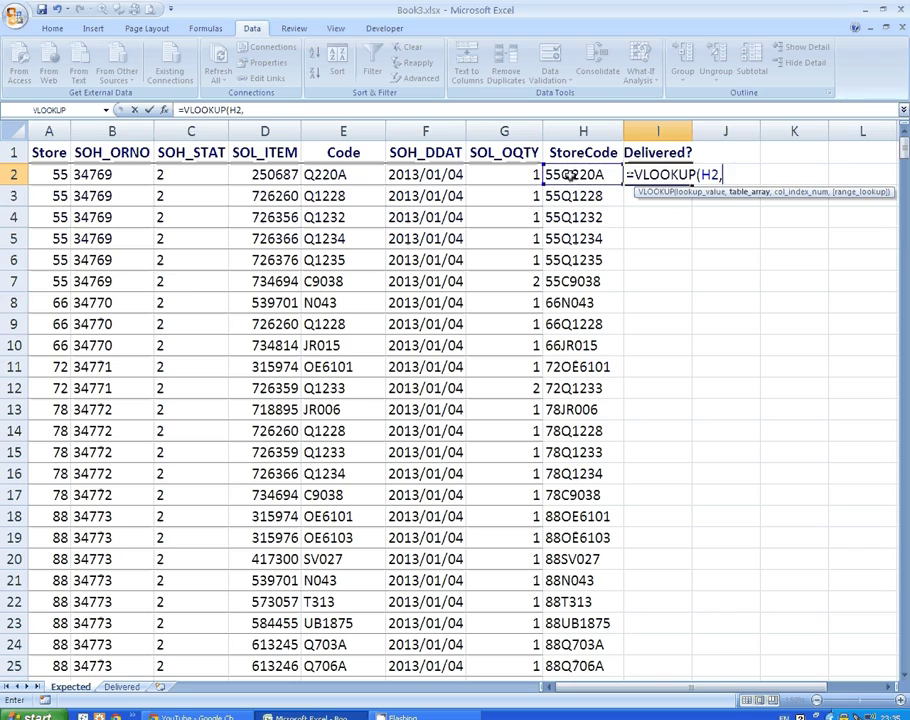
pyautogui.click(121, 686)
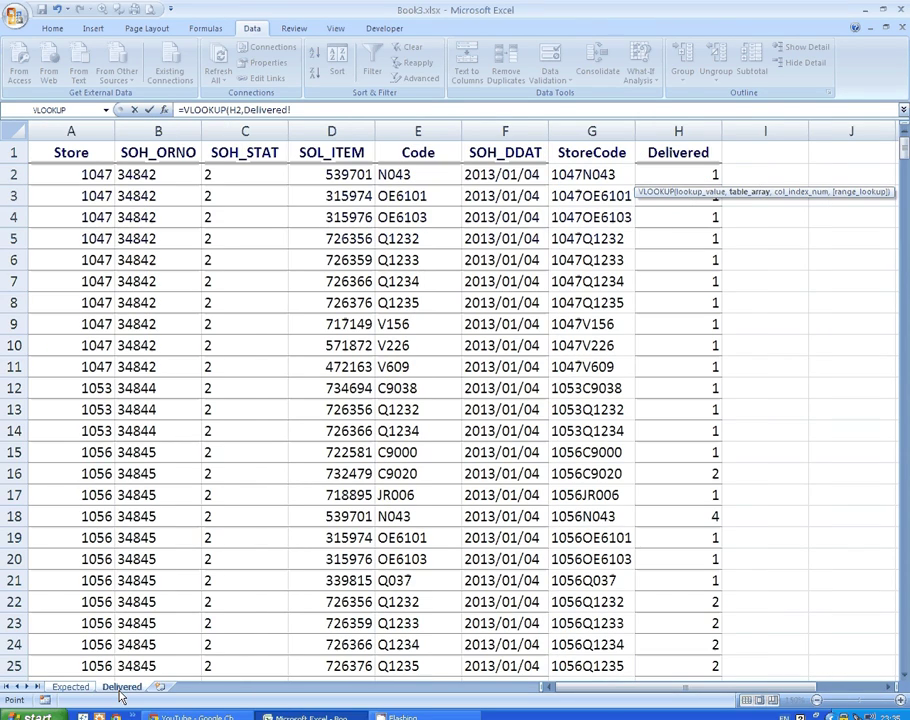
pyautogui.click(625, 131)
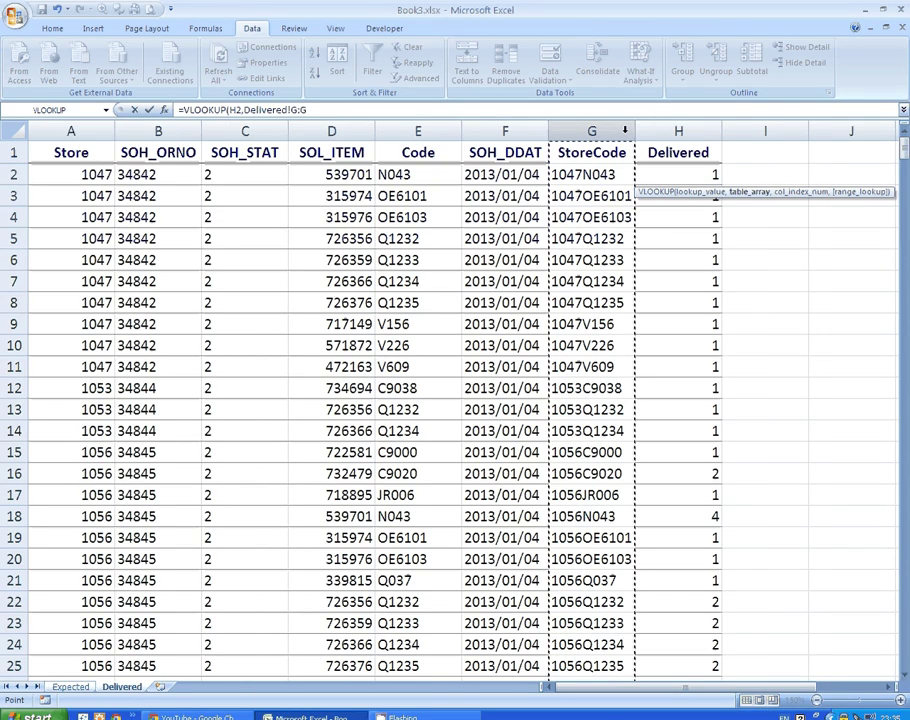
pyautogui.moveTo(625, 131); pyautogui.dragTo(659, 133)
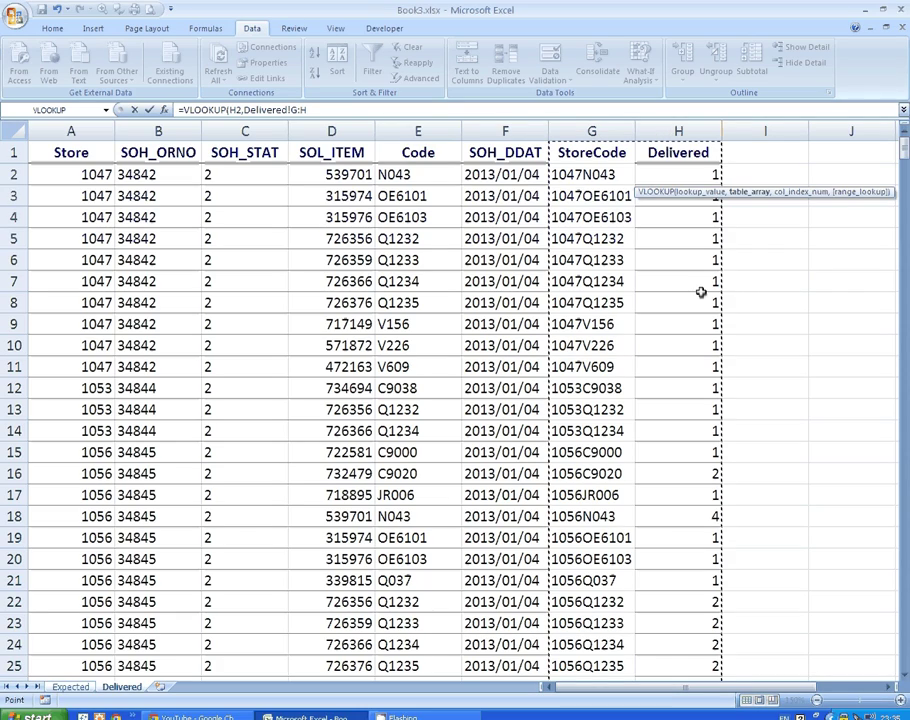
pyautogui.write(',')
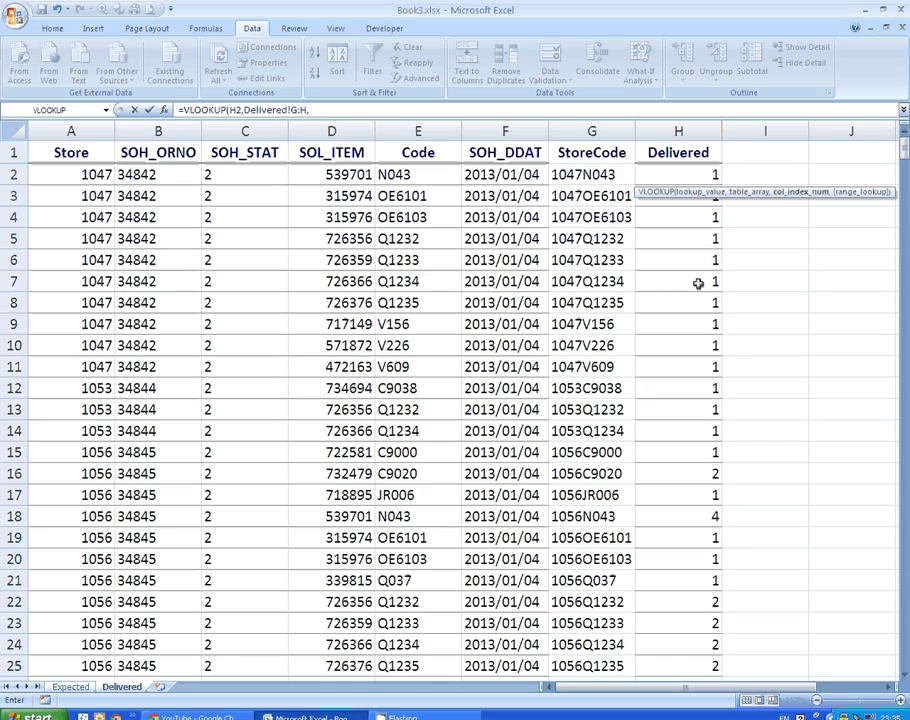
pyautogui.write('2')
pyautogui.write(',0')
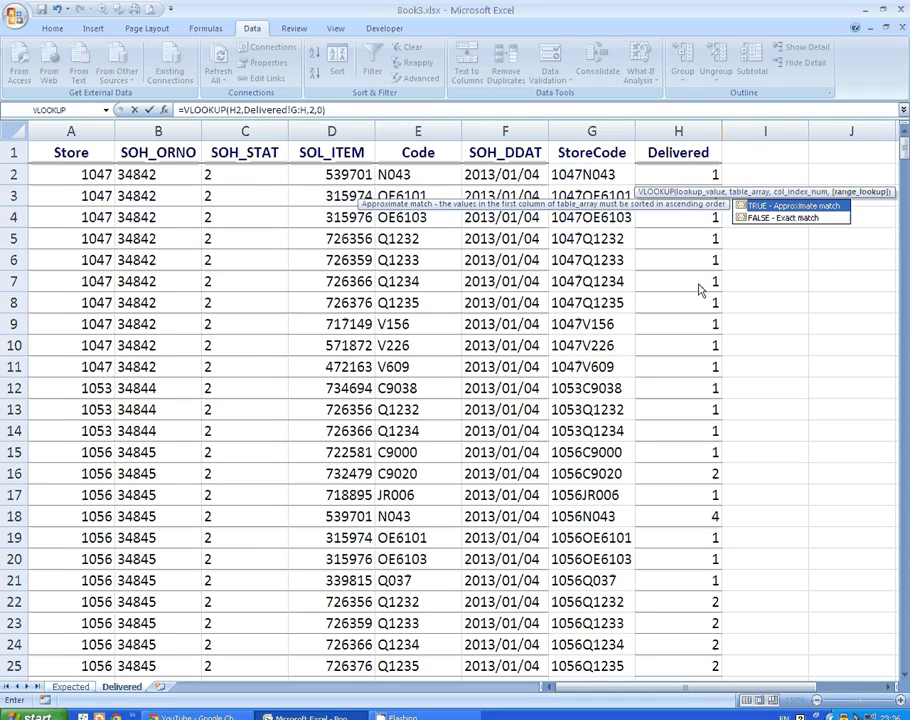
pyautogui.press('Return')
pyautogui.click(669, 174)
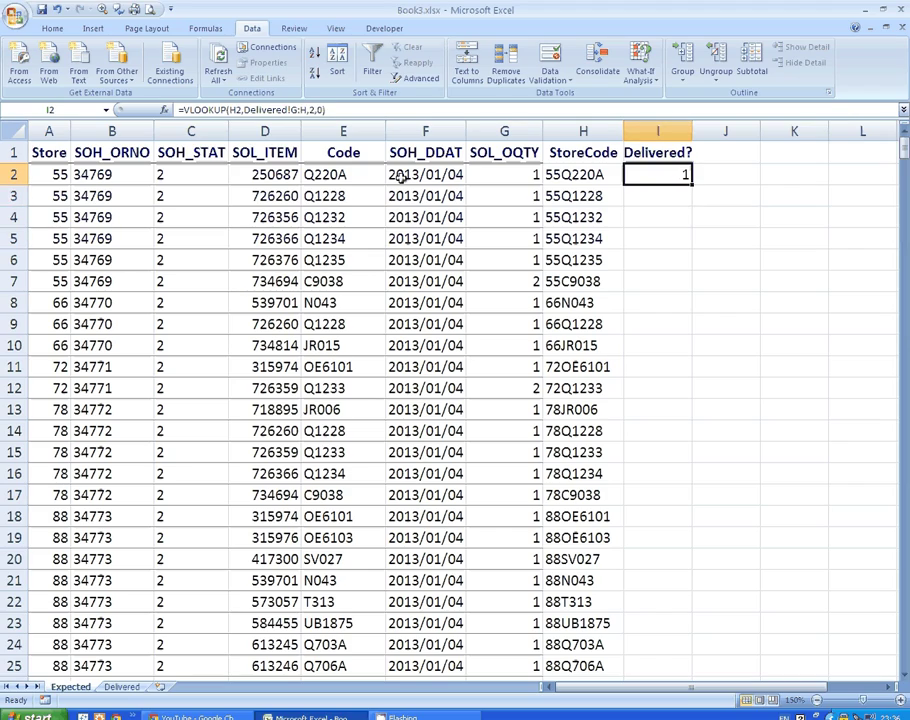
# Step: Check the StoreCode values and first delivered quantity on the Delivered sheet
pyautogui.click(590, 174)
pyautogui.click(690, 182)
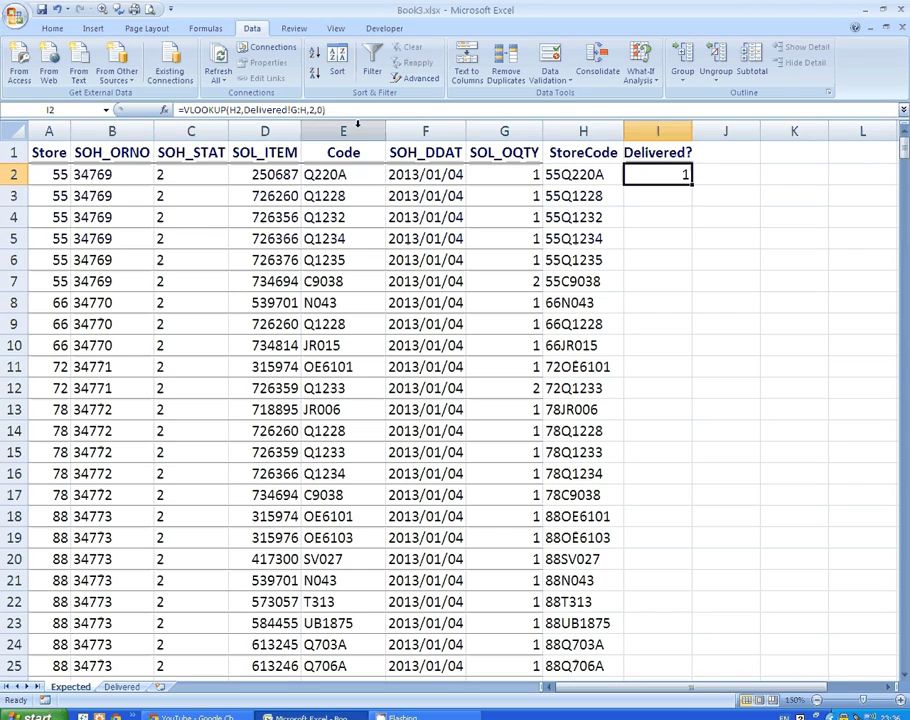
pyautogui.click(121, 686)
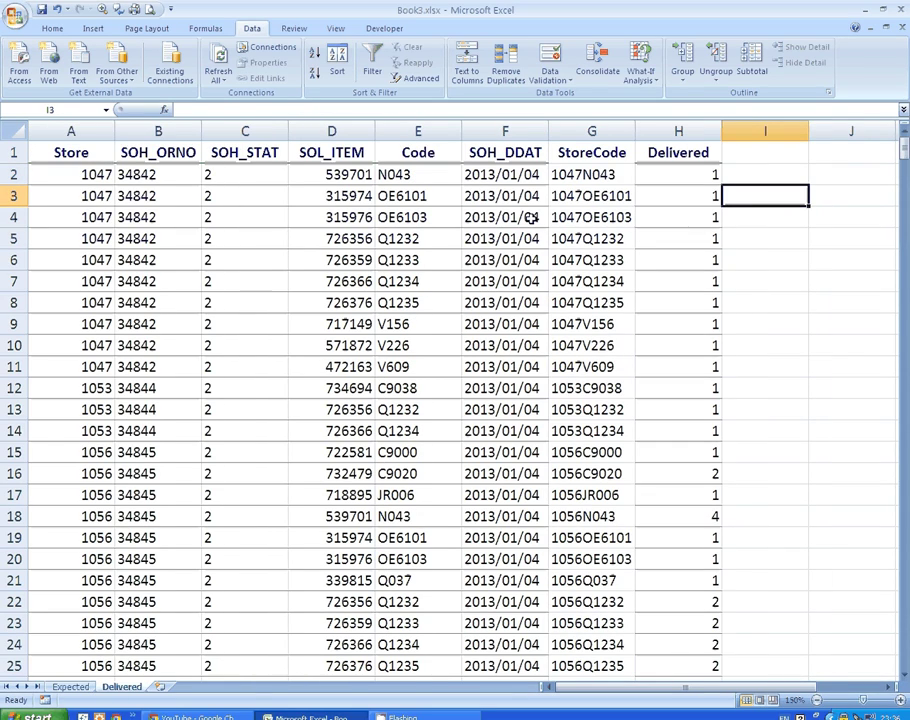
pyautogui.click(581, 131)
pyautogui.press('Right')
pyautogui.press('Down')
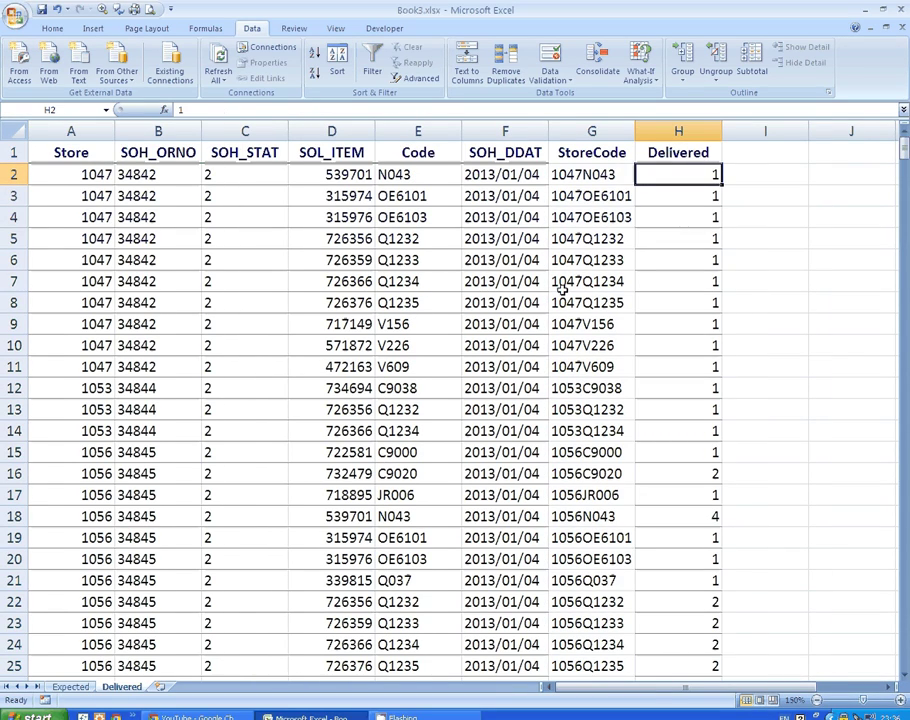
pyautogui.hotkey('ctrl', 'pageup')
# Step: Fill the I2 lookup down the Delivered? column, showing quantities or #N/A
pyautogui.moveTo(694, 194); pyautogui.dragTo(663, 690)
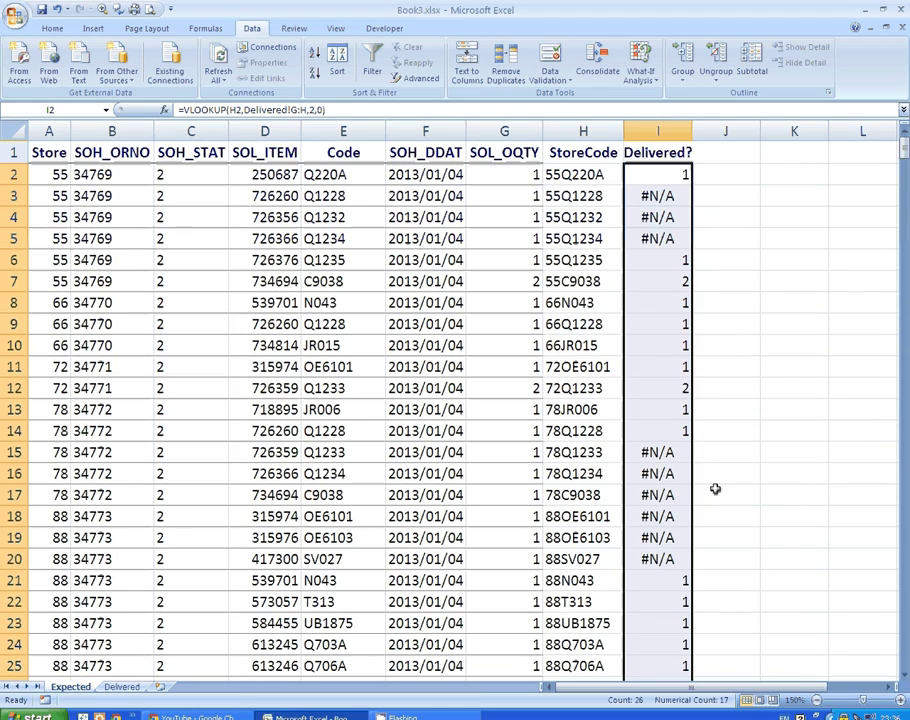
pyautogui.click(718, 240)
pyautogui.click(61, 181)
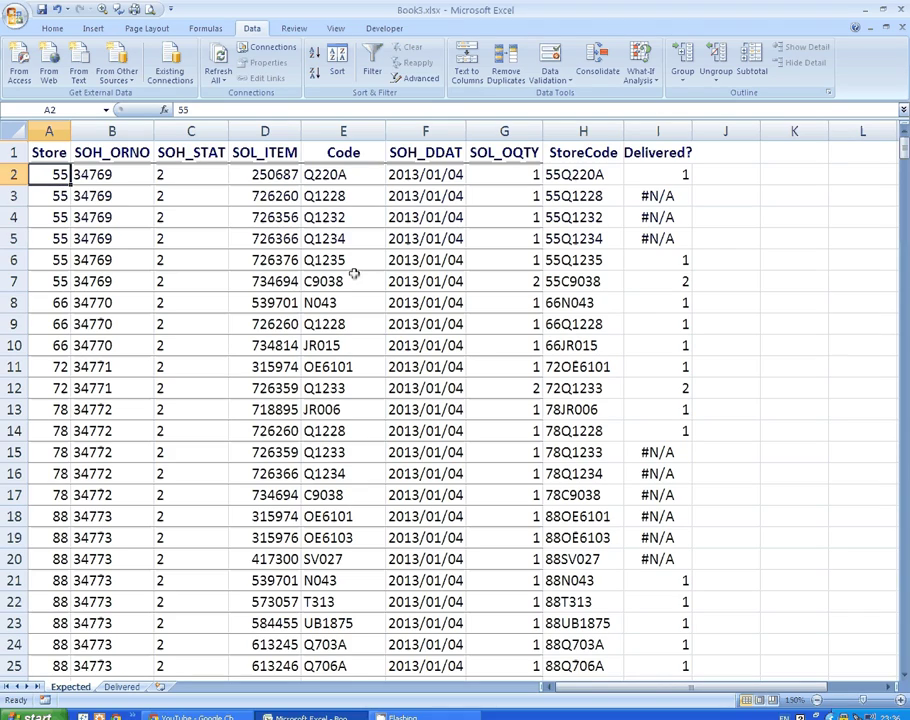
pyautogui.click(674, 152)
# Step: Wrap I2's lookup as =IFERROR(VLOOKUP(H2,Delivered!G:H,2,0),0)
pyautogui.click(662, 180)
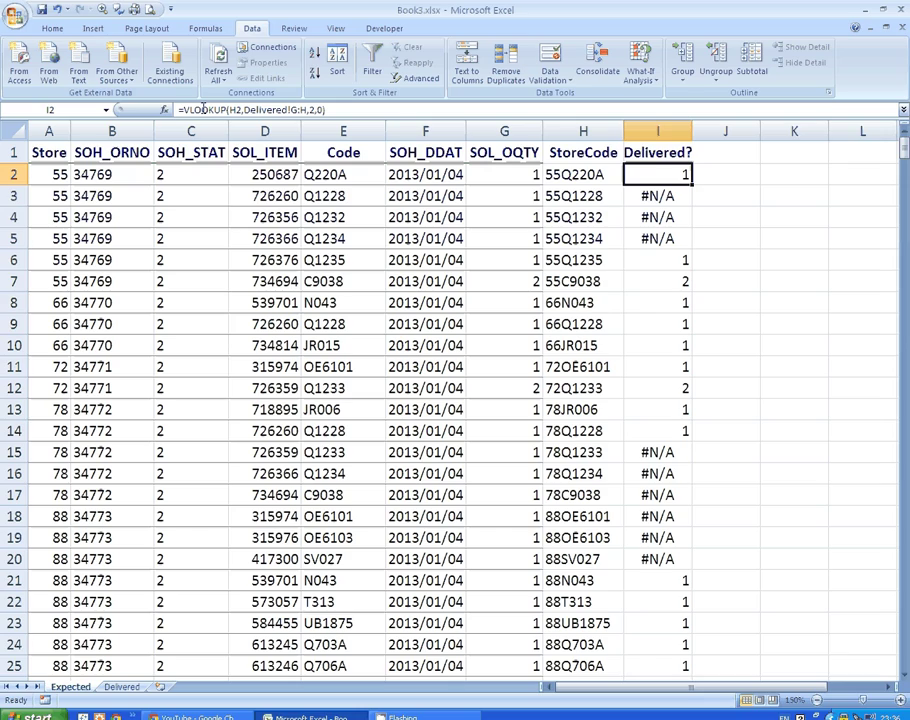
pyautogui.click(183, 110)
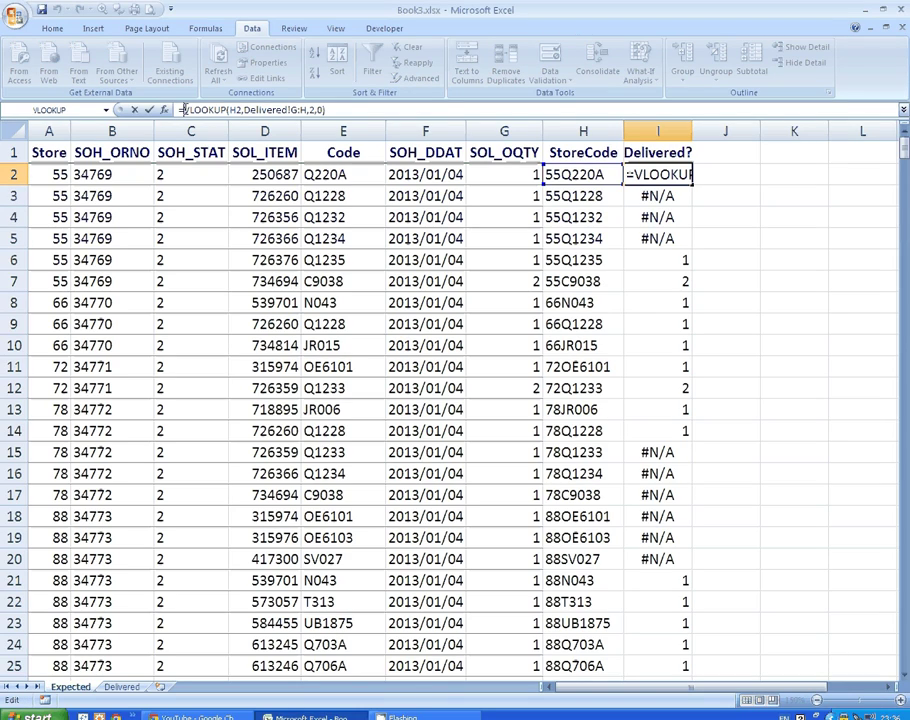
pyautogui.write('iferr')
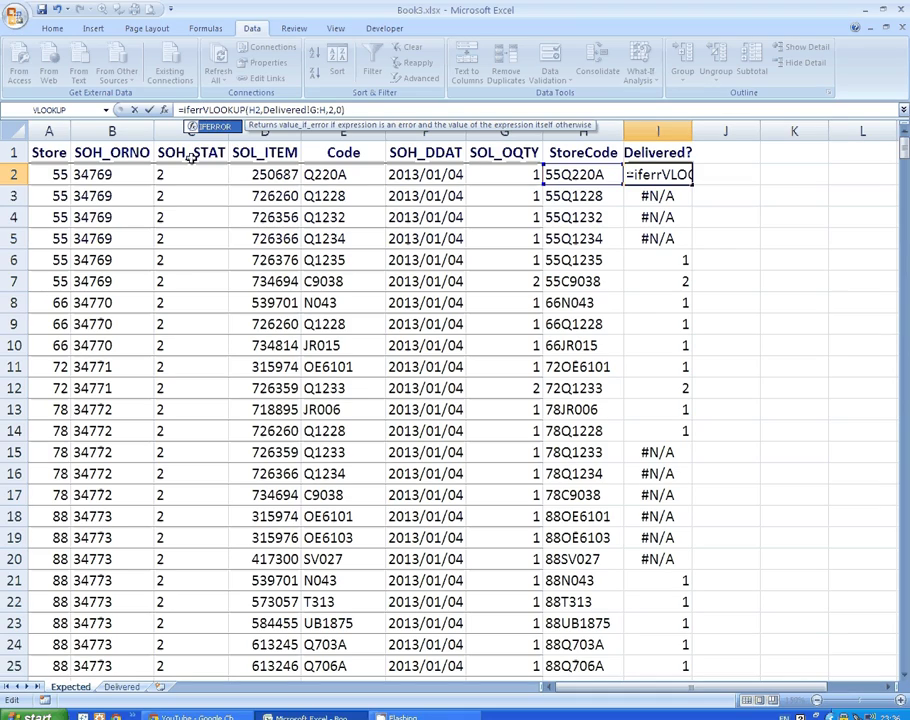
pyautogui.write('o')
pyautogui.press('Tab')
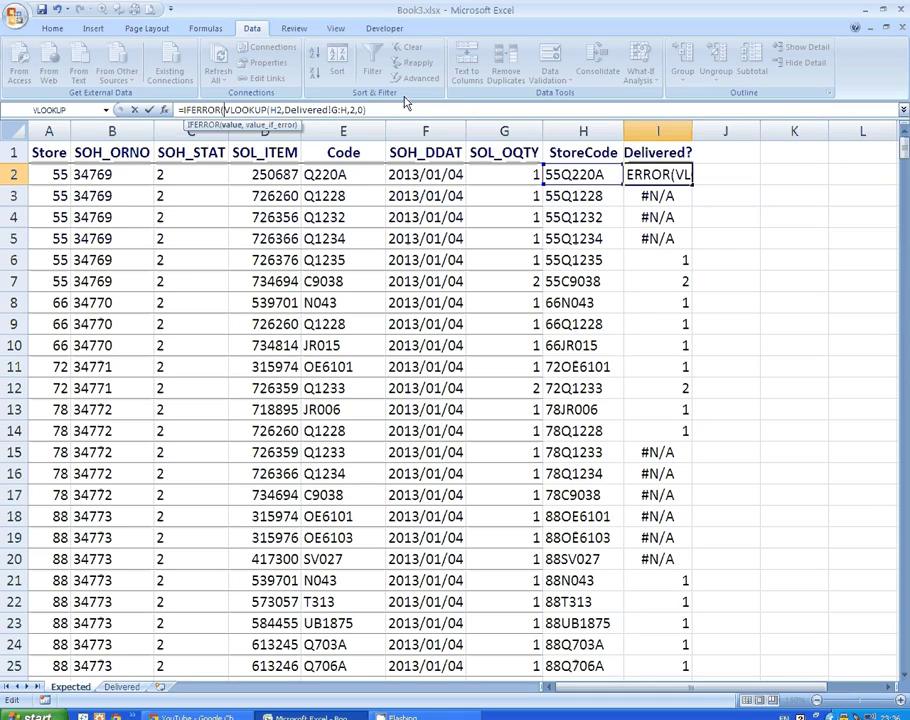
pyautogui.click(391, 110)
pyautogui.write(',')
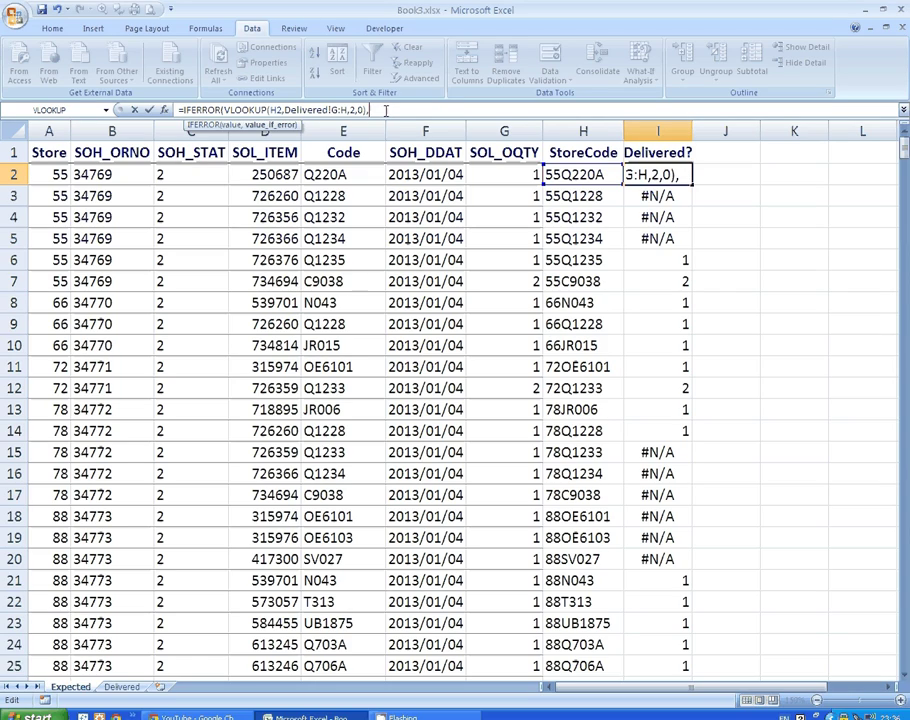
pyautogui.write('0)')
pyautogui.press('Return')
# Step: Copy the IFERROR formula down the Delivered? column
pyautogui.click(665, 176)
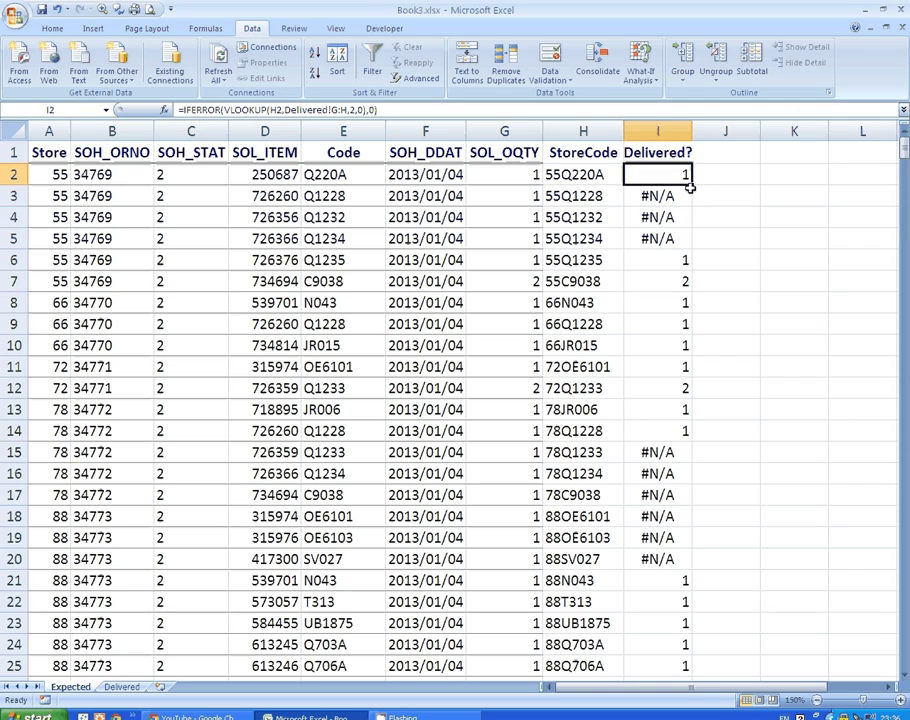
pyautogui.moveTo(690, 188)
pyautogui.mouseDown()
pyautogui.moveTo(675, 697)
pyautogui.moveTo(675, 665)
pyautogui.mouseUp()
pyautogui.scroll(3, 726, 333)
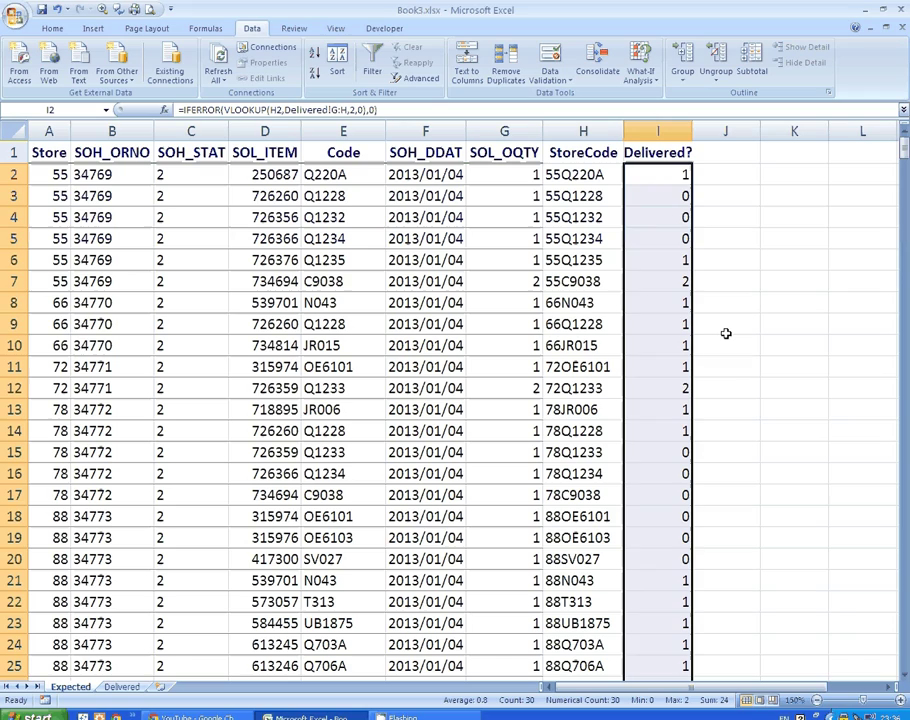
pyautogui.click(678, 175)
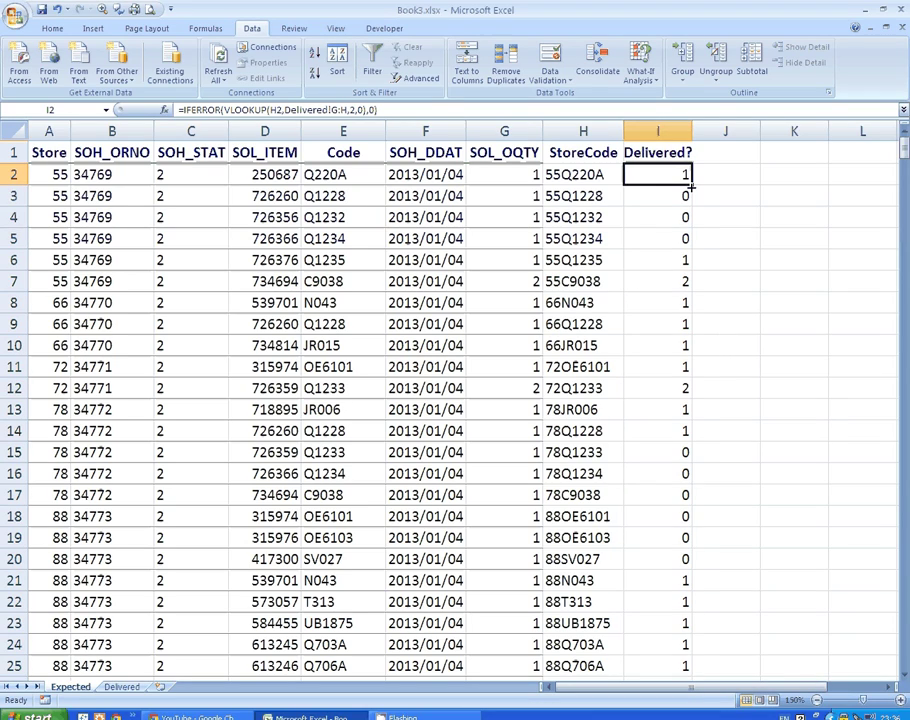
# Step: Fill the formula to the last row and review store 55's Delivered? results, including zeros
pyautogui.doubleClick(690, 185)
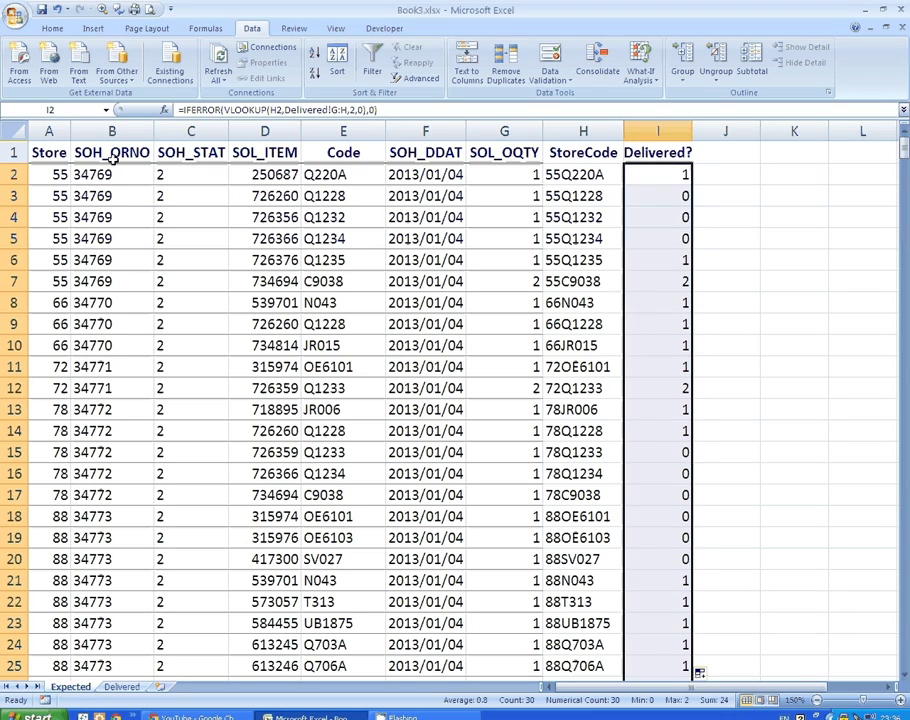
pyautogui.moveTo(55, 175)
pyautogui.mouseDown()
pyautogui.moveTo(177, 277)
pyautogui.moveTo(262, 278)
pyautogui.mouseUp()
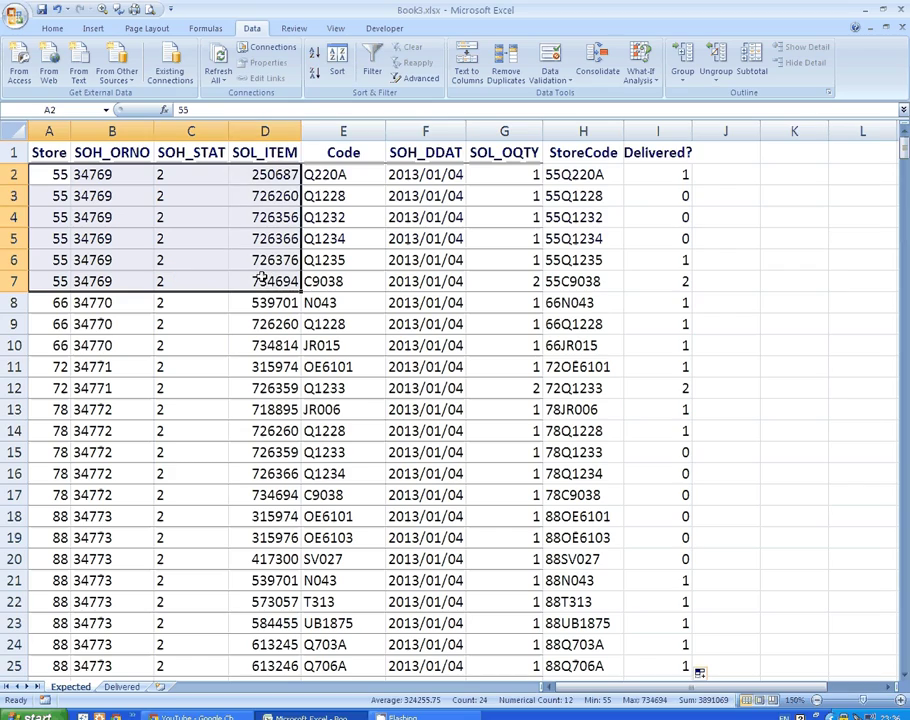
pyautogui.click(676, 286)
pyautogui.moveTo(676, 286)
pyautogui.mouseDown()
pyautogui.moveTo(682, 174)
pyautogui.moveTo(316, 258)
pyautogui.moveTo(40, 238)
pyautogui.mouseUp()
pyautogui.click(668, 196)
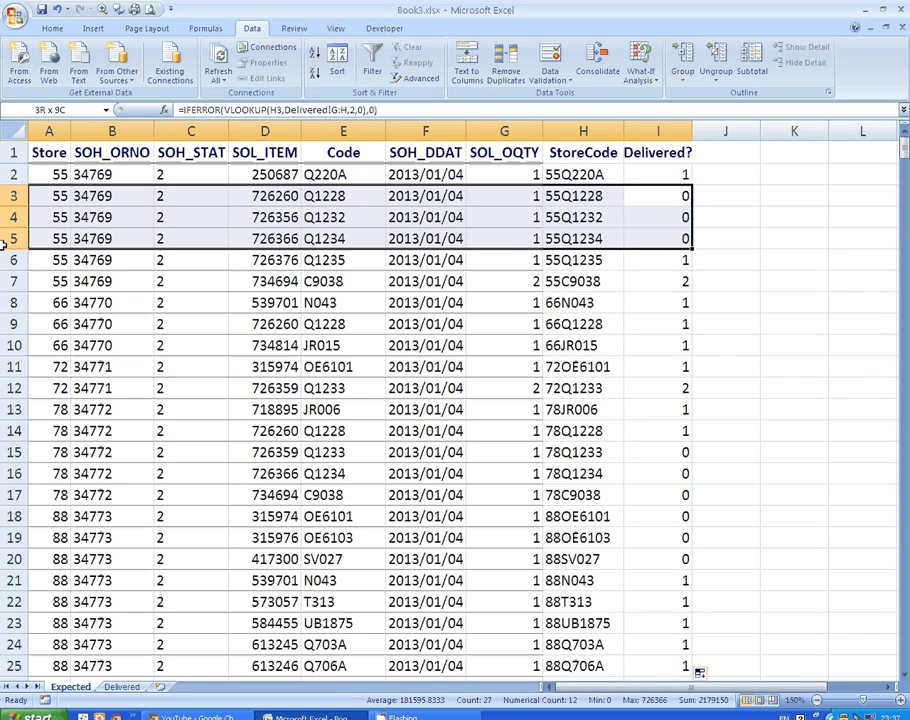
# Step: Sort all Delivered data by Store, Smallest to Largest, and inspect store 55's rows
pyautogui.click(122, 686)
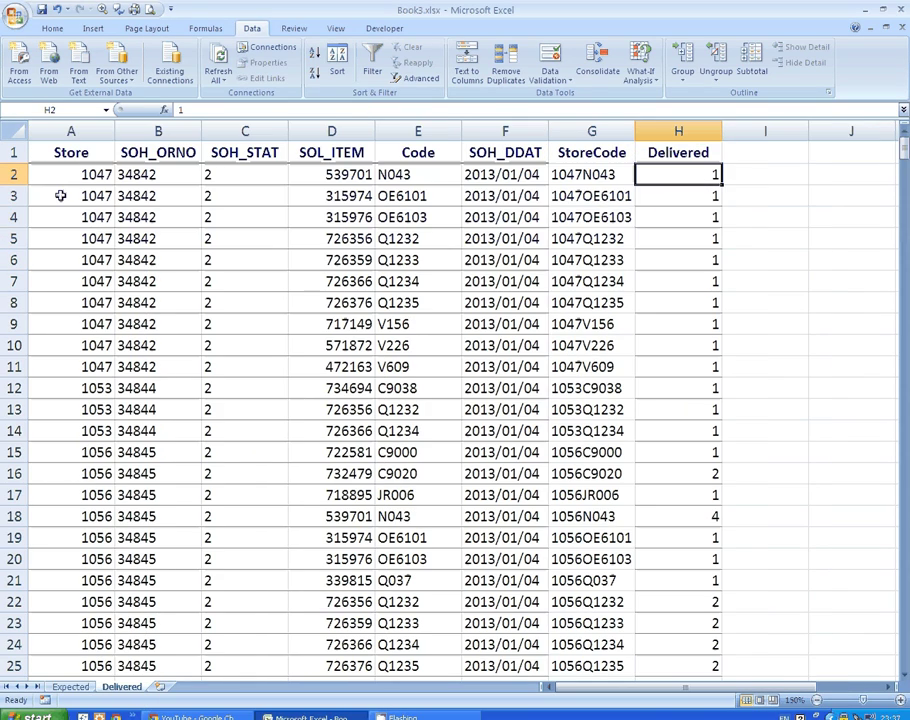
pyautogui.hotkey('ctrl', 'a')
pyautogui.click(337, 64)
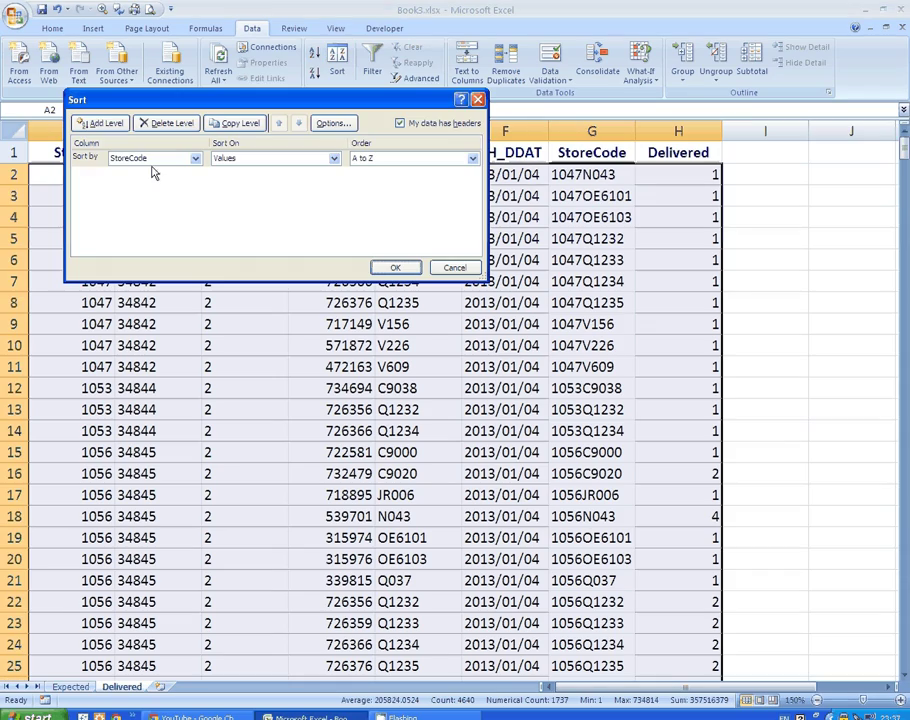
pyautogui.click(150, 160)
pyautogui.click(143, 172)
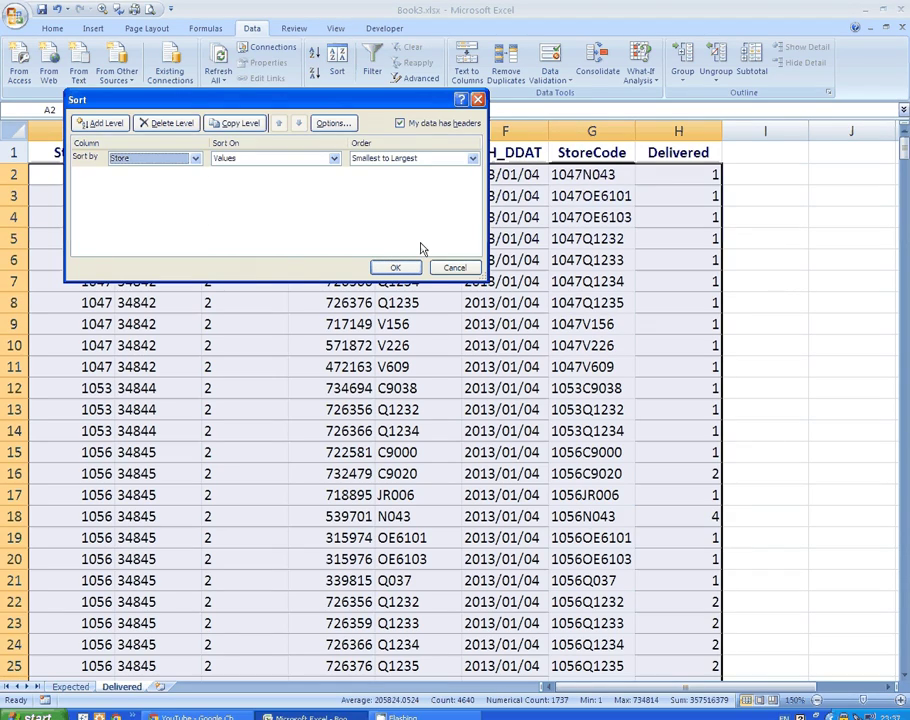
pyautogui.click(395, 267)
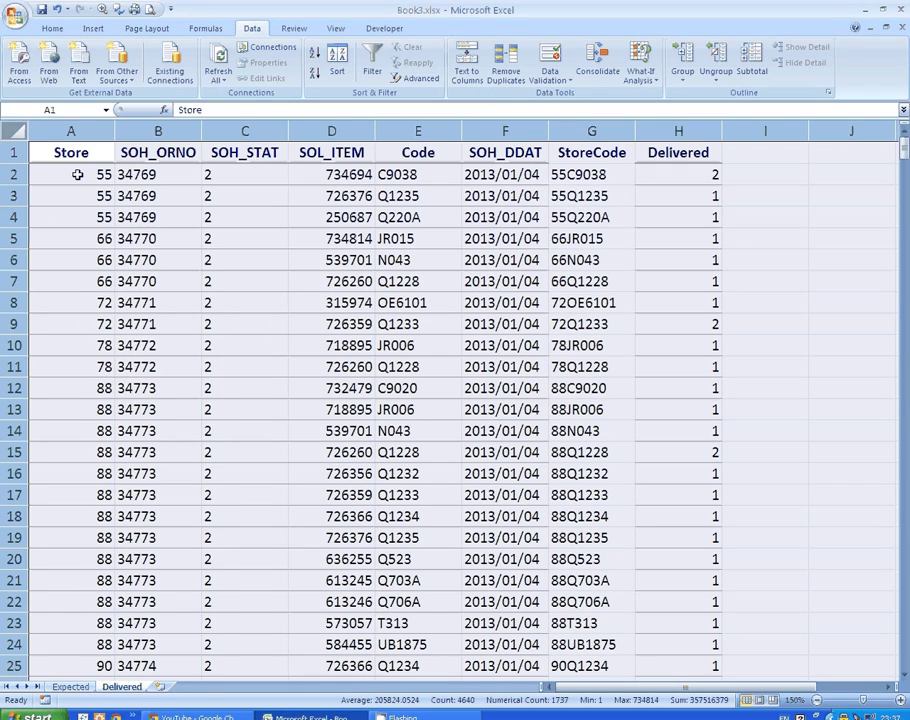
pyautogui.moveTo(12, 174); pyautogui.dragTo(12, 222)
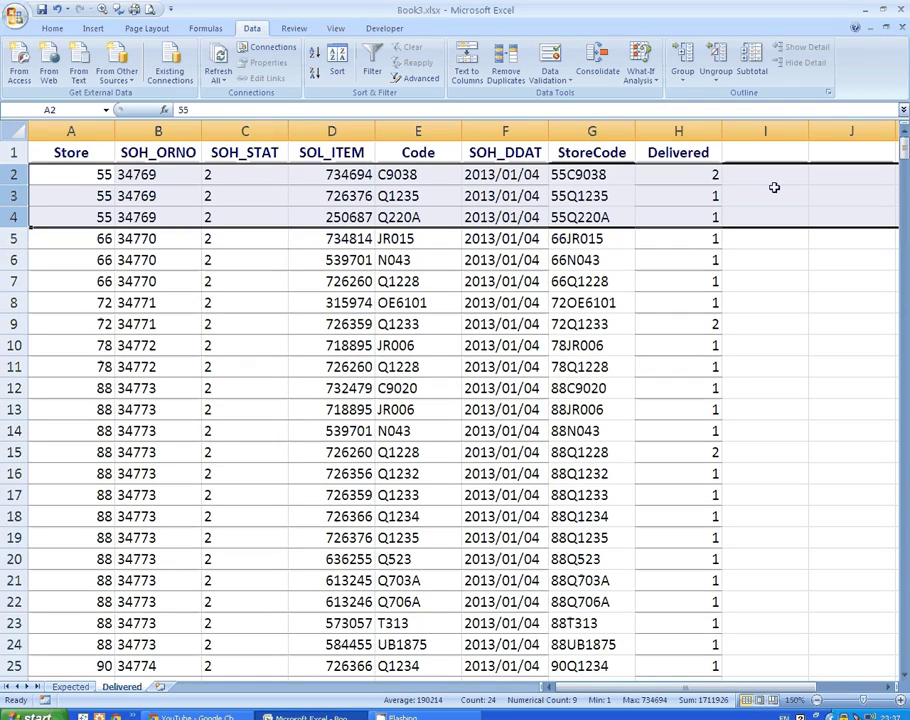
pyautogui.moveTo(681, 175)
pyautogui.mouseDown()
pyautogui.moveTo(223, 236)
pyautogui.moveTo(70, 217)
pyautogui.mouseUp()
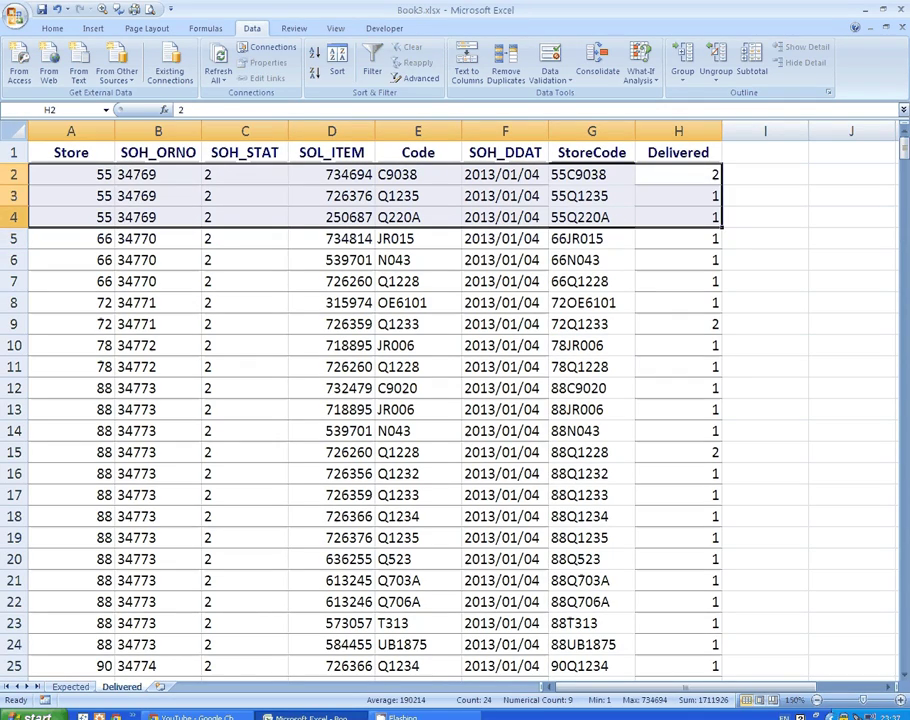
# Step: Back on Expected, review store 55's six Delivered? results: three quantities and three zeros
pyautogui.click(68, 687)
pyautogui.moveTo(683, 281); pyautogui.dragTo(683, 175)
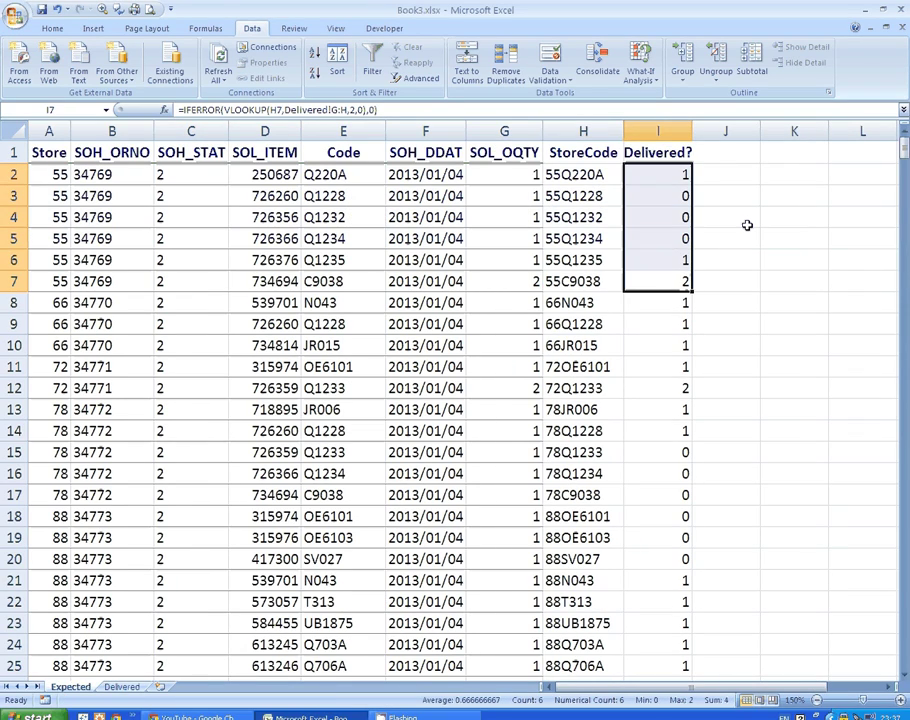
pyautogui.moveTo(747, 225); pyautogui.dragTo(747, 240)
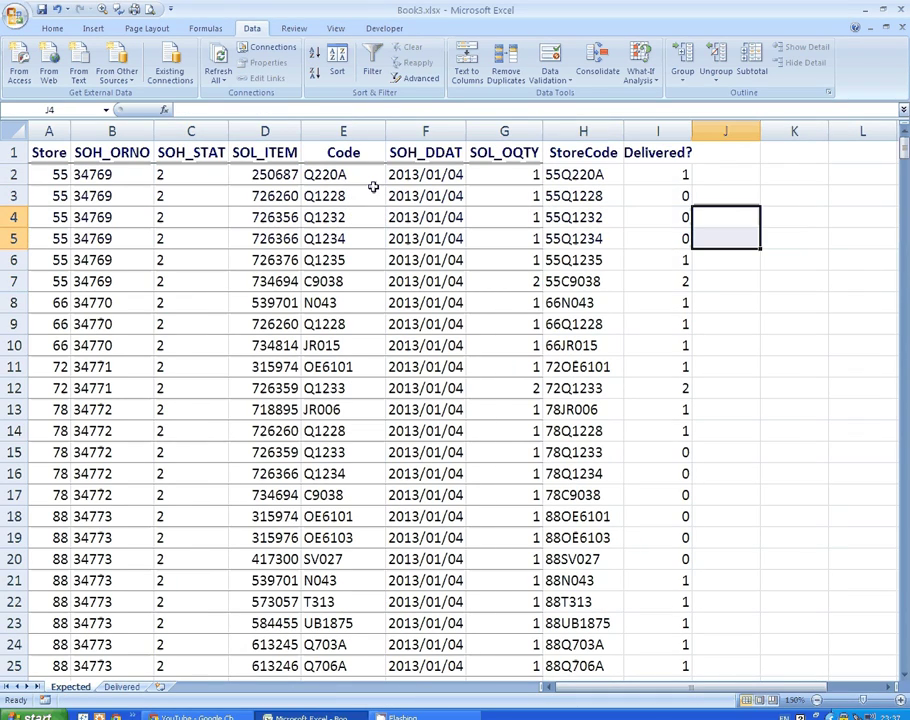